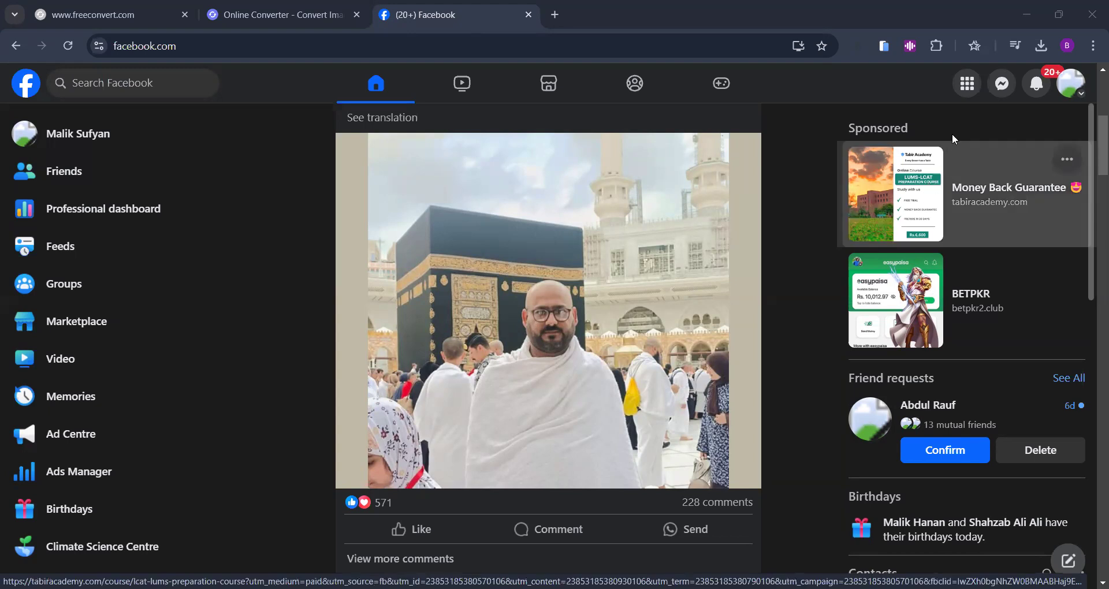
# Start creating a new Facebook Page.
pyautogui.click(968, 90)
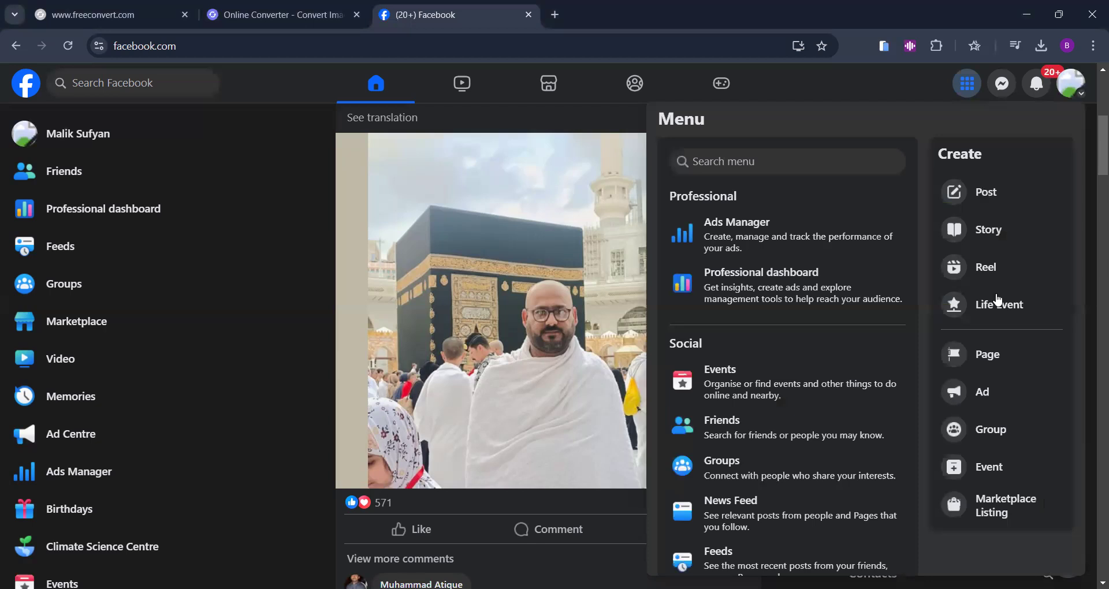
pyautogui.click(992, 367)
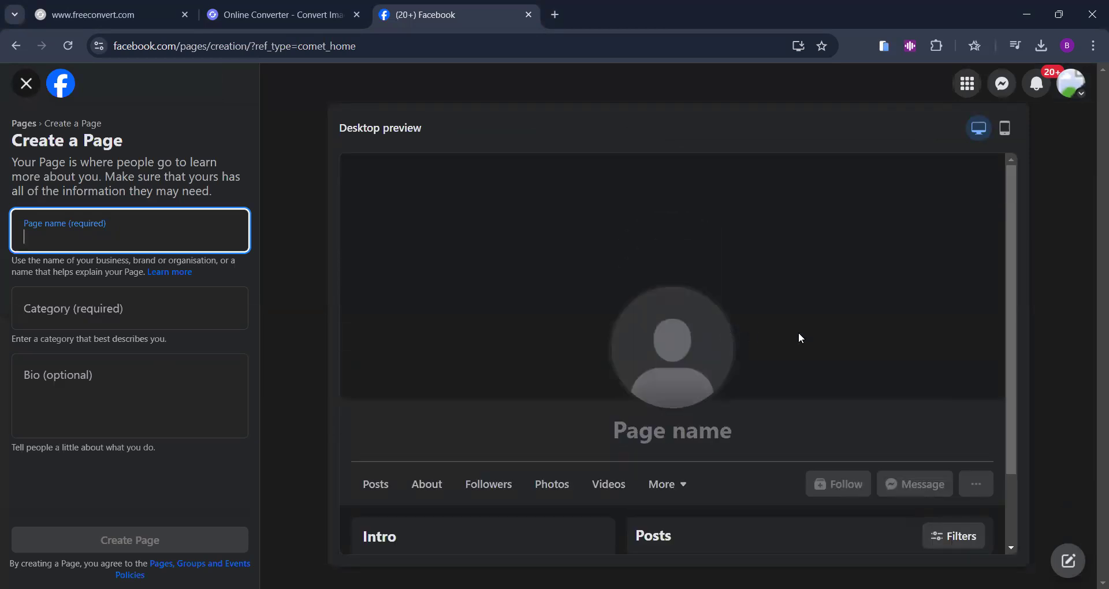
# Examine the required and optional fields of the Create a Page form and the layout of its desktop preview.
pyautogui.moveTo(1012, 262); pyautogui.dragTo(1012, 334)
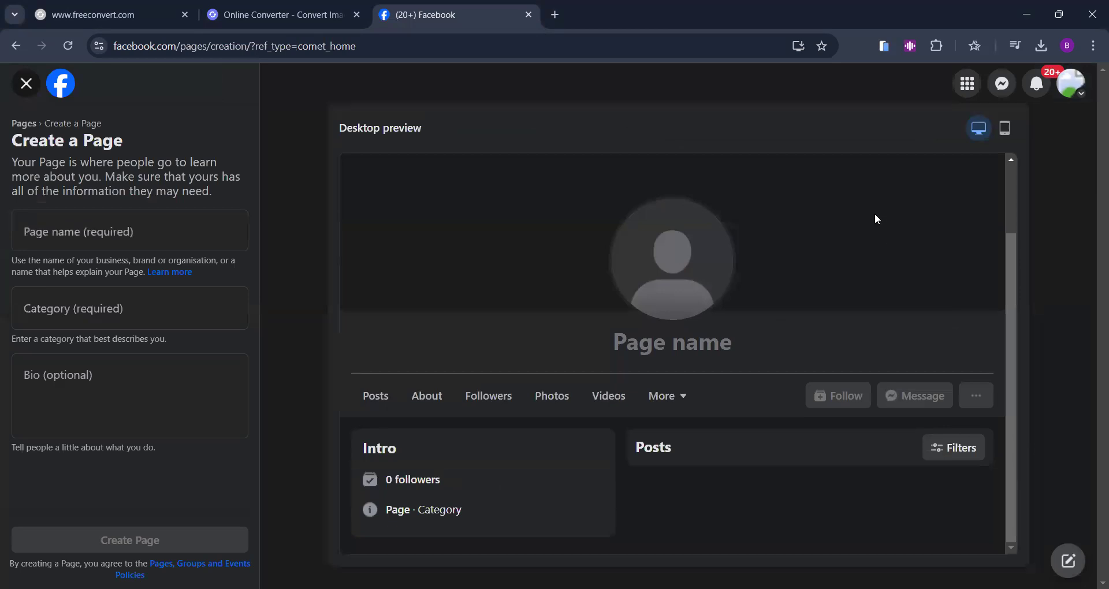
pyautogui.scroll(2, 875, 213)
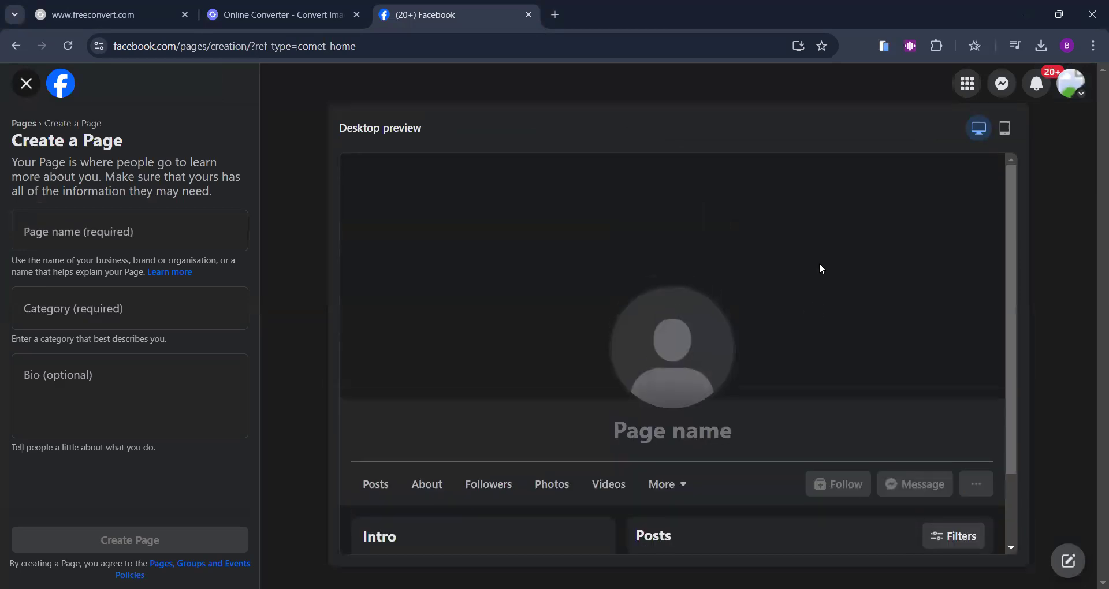
pyautogui.scroll(-2, 849, 331)
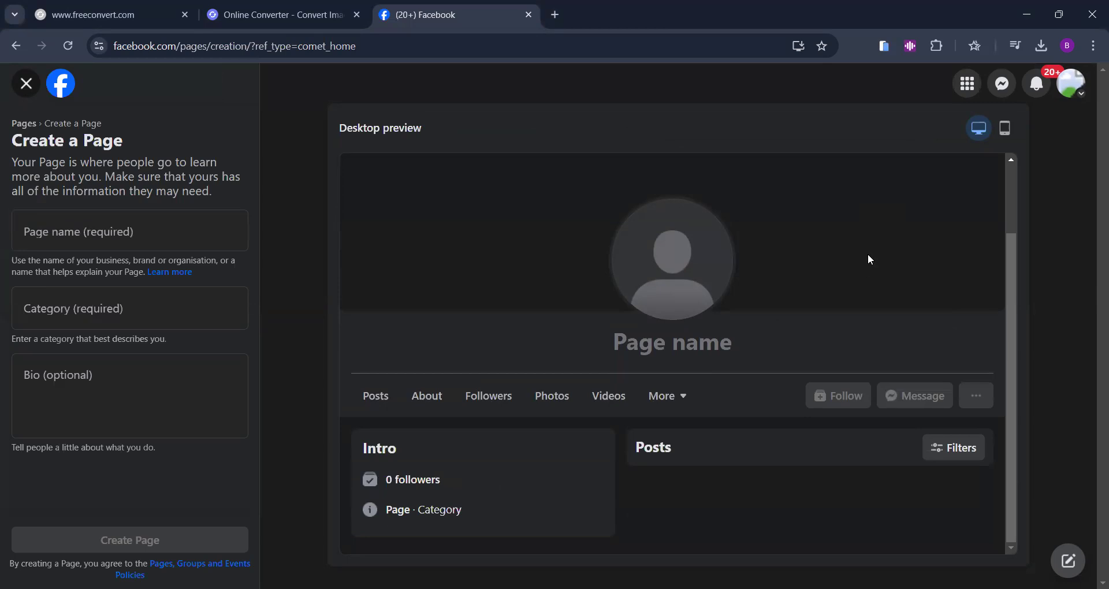
pyautogui.scroll(1, 747, 269)
pyautogui.scroll(-1, 750, 273)
pyautogui.moveTo(215, 139)
pyautogui.mouseDown()
pyautogui.moveTo(260, 140)
pyautogui.moveTo(254, 463)
pyautogui.moveTo(231, 466)
pyautogui.mouseUp()
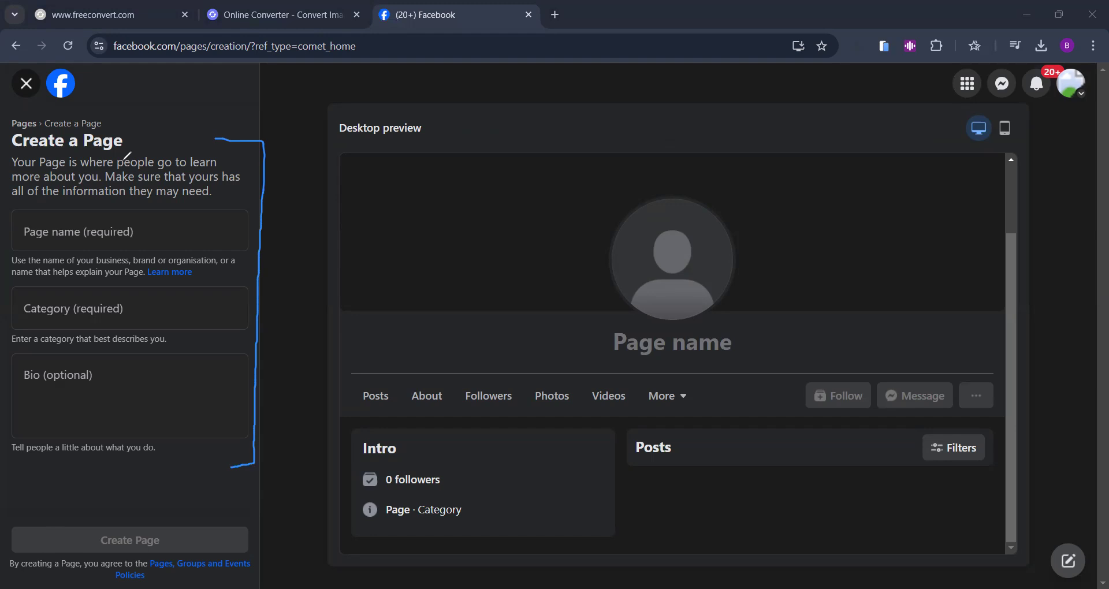
pyautogui.hotkey('ctrl', 'z')
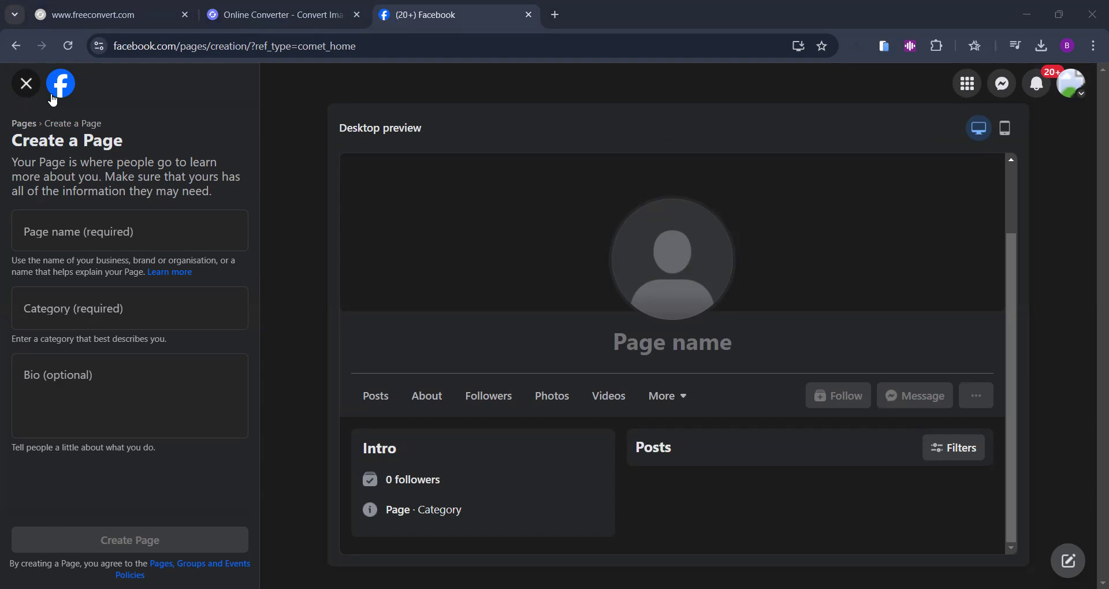
pyautogui.scroll(2, 658, 342)
pyautogui.scroll(-2, 956, 278)
pyautogui.moveTo(446, 561)
pyautogui.mouseDown()
pyautogui.moveTo(1007, 552)
pyautogui.moveTo(1020, 520)
pyautogui.moveTo(1020, 133)
pyautogui.moveTo(887, 123)
pyautogui.mouseUp()
pyautogui.moveTo(612, 118); pyautogui.dragTo(337, 119)
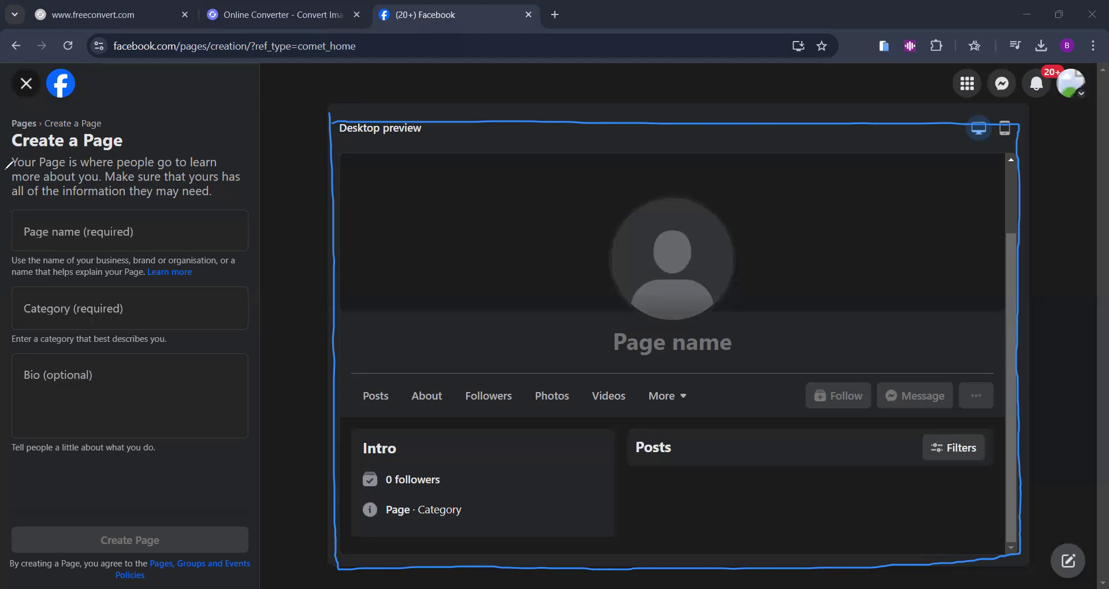
pyautogui.click(55, 138)
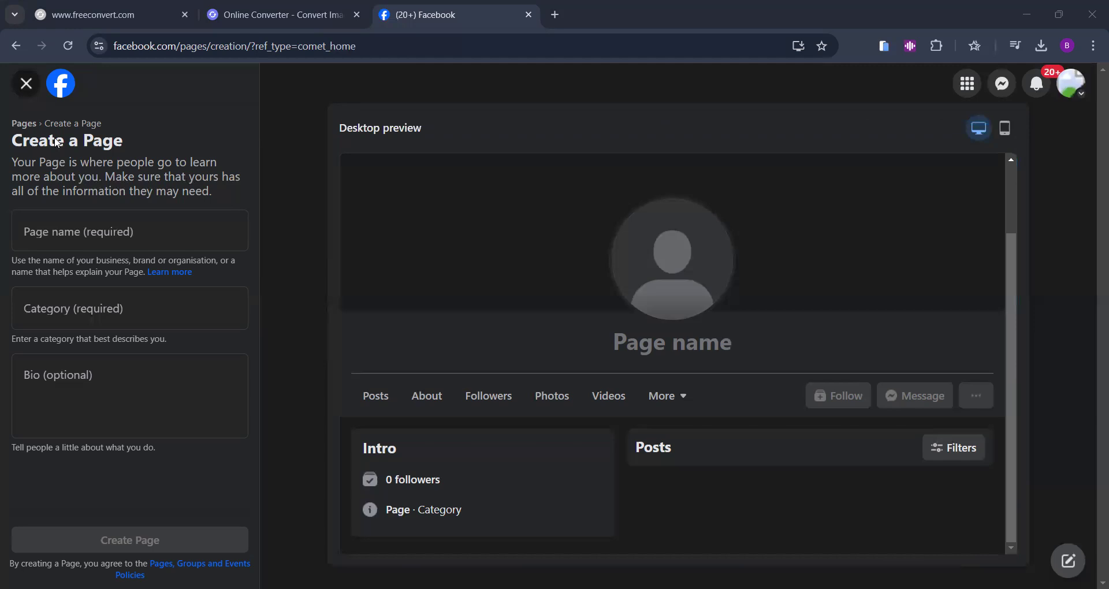
pyautogui.moveTo(211, 112)
pyautogui.mouseDown()
pyautogui.moveTo(289, 462)
pyautogui.moveTo(225, 477)
pyautogui.mouseUp()
# Set the Page category to Clothing (brand).
pyautogui.click(119, 300)
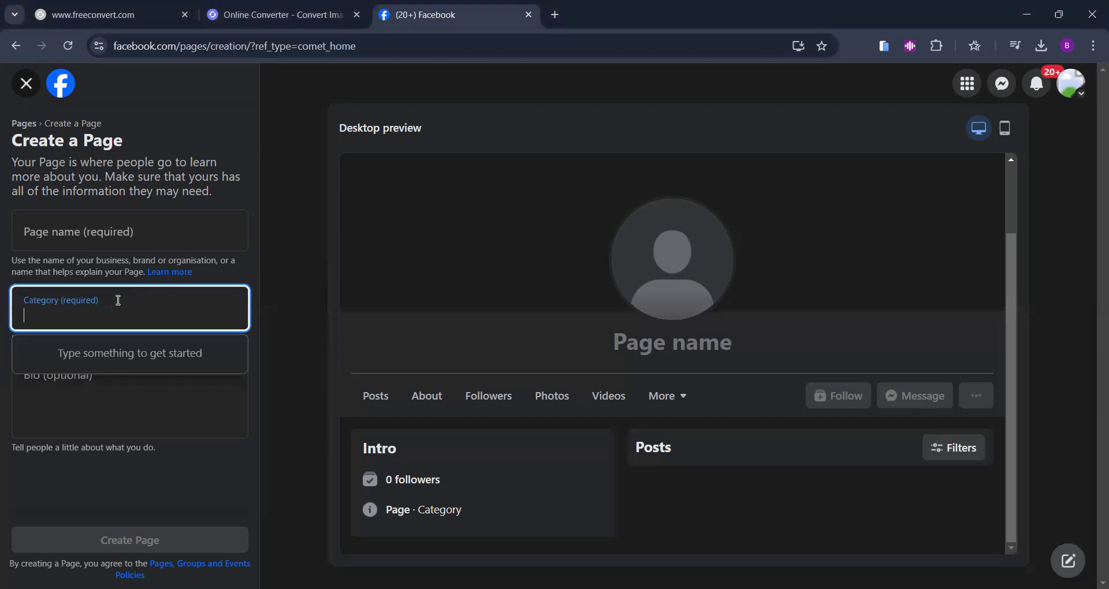
pyautogui.write('clothintg')
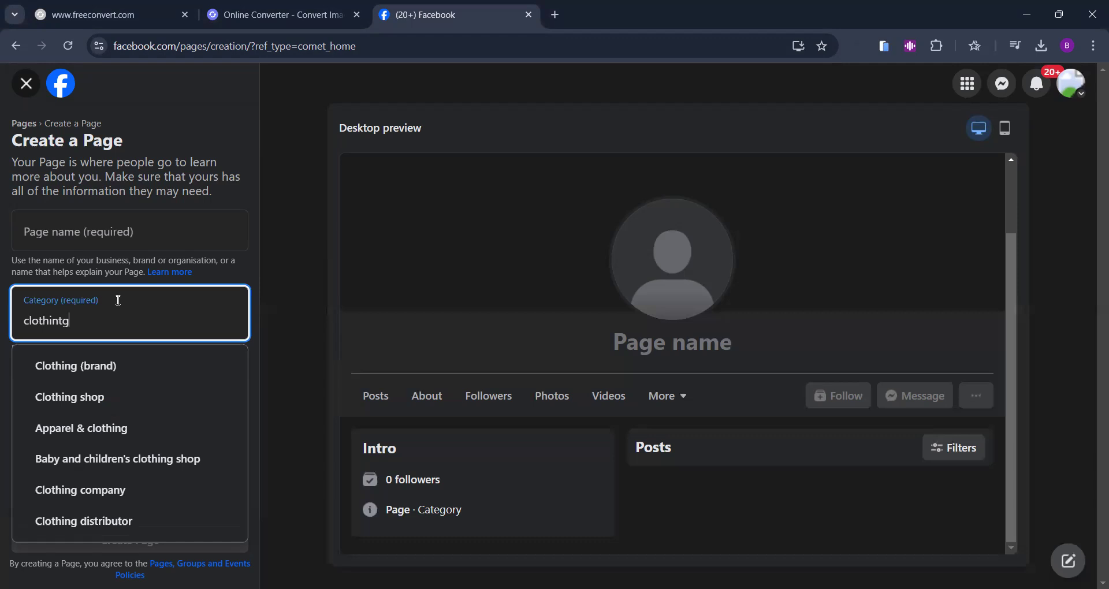
pyautogui.click(119, 365)
# Name the Page "Z.S Fabrics".
pyautogui.click(125, 240)
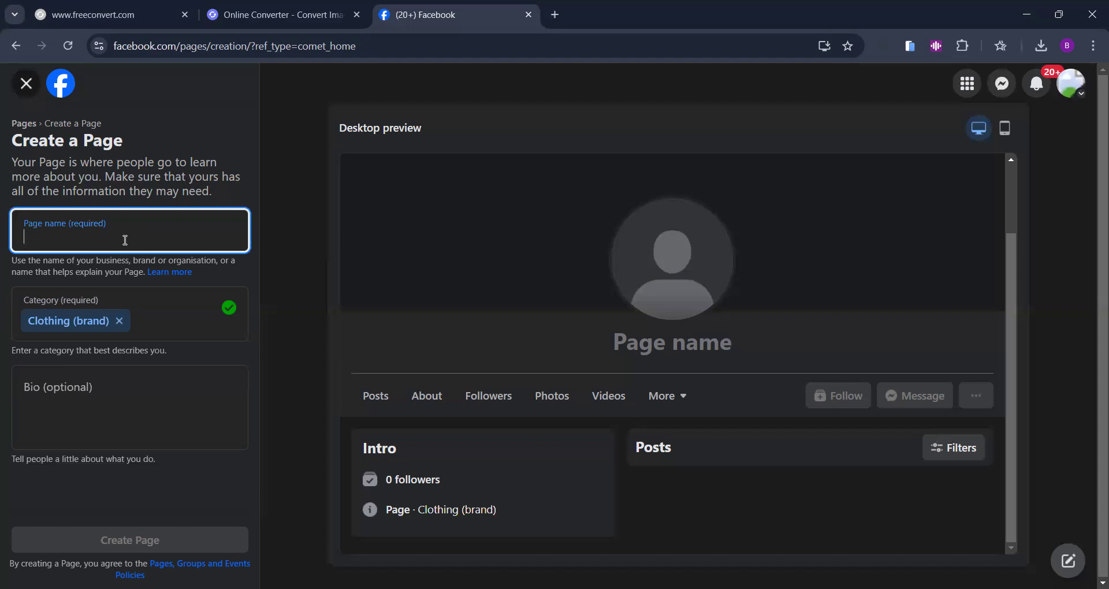
pyautogui.write('ZS')
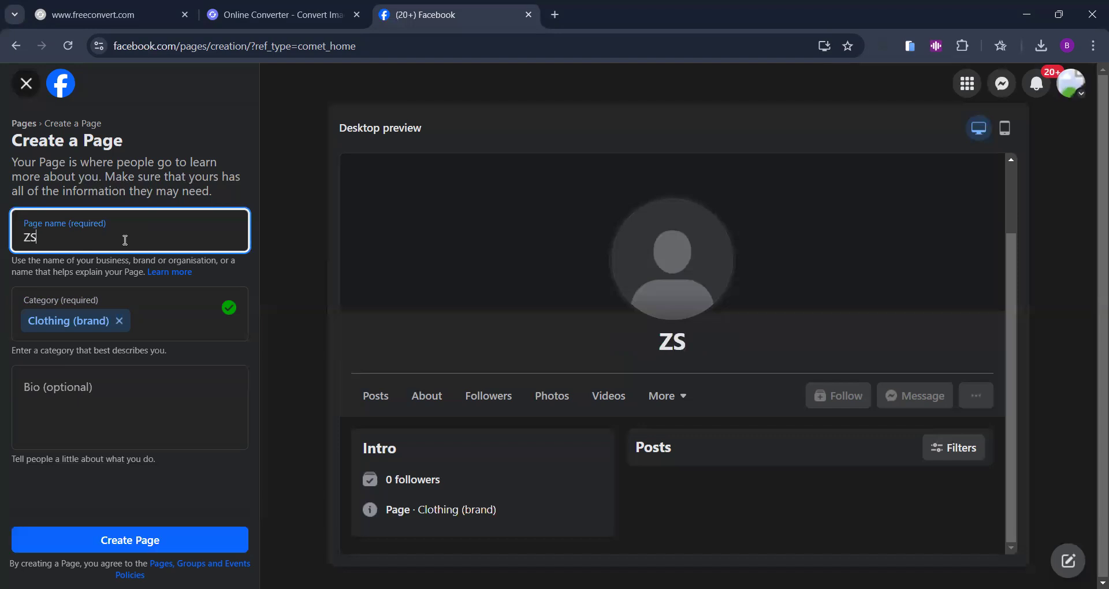
pyautogui.press('BackSpace')
pyautogui.write('.S')
pyautogui.write(' Ga')
pyautogui.press('BackSpace')
pyautogui.press('BackSpace')
pyautogui.press('BackSpace')
pyautogui.write('Fabrics')
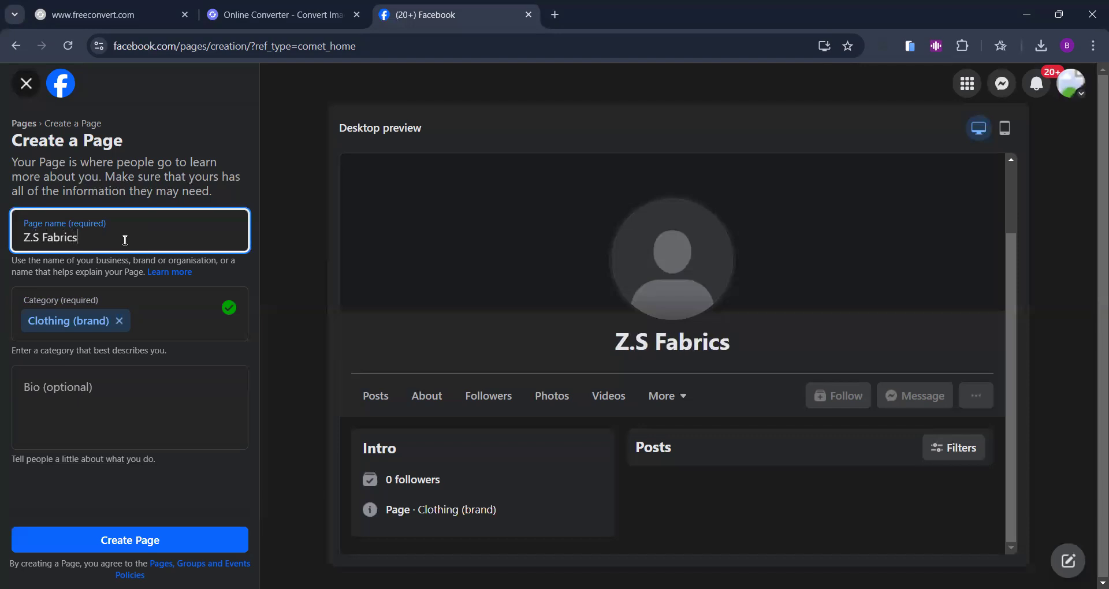
pyautogui.moveTo(1011, 248); pyautogui.dragTo(162, 305)
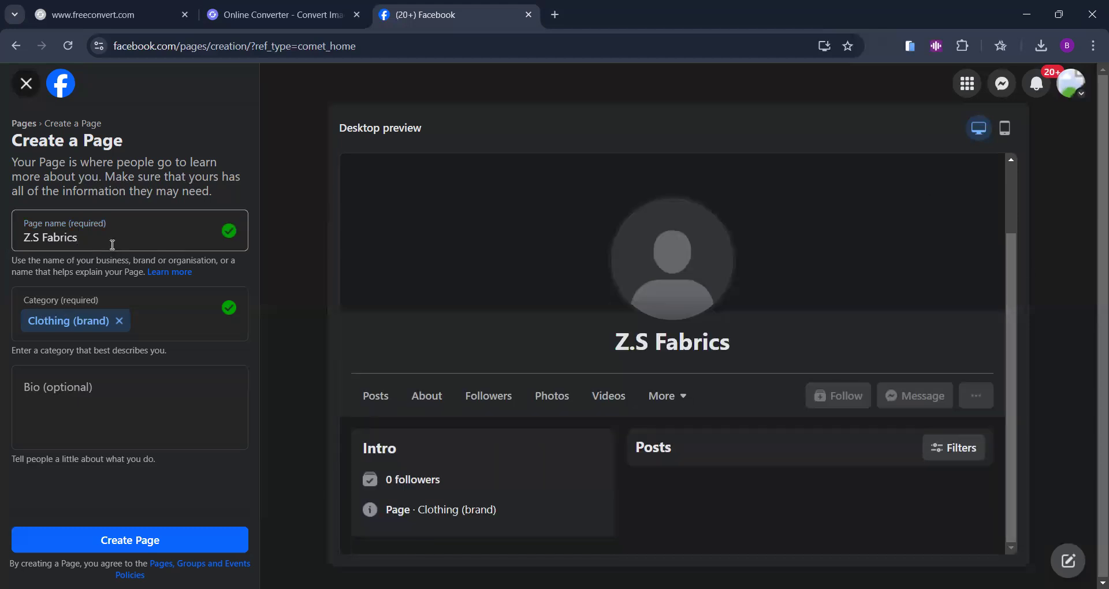
# Make the empty Bio field active, and open ChatGPT in a new browser tab by way of a Google search for chatgpt.
pyautogui.click(114, 398)
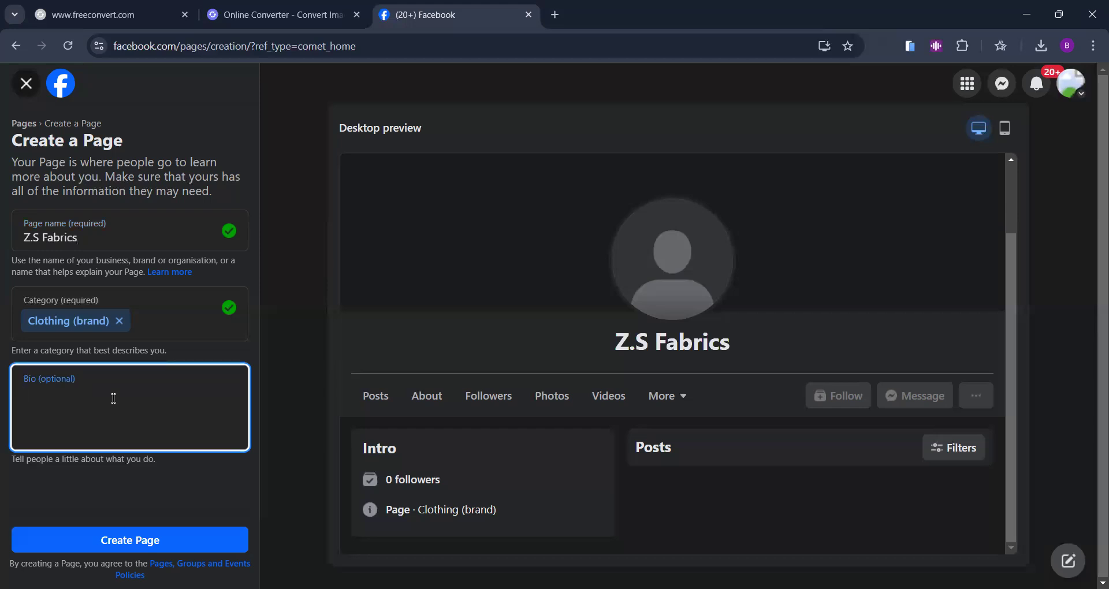
pyautogui.click(27, 299)
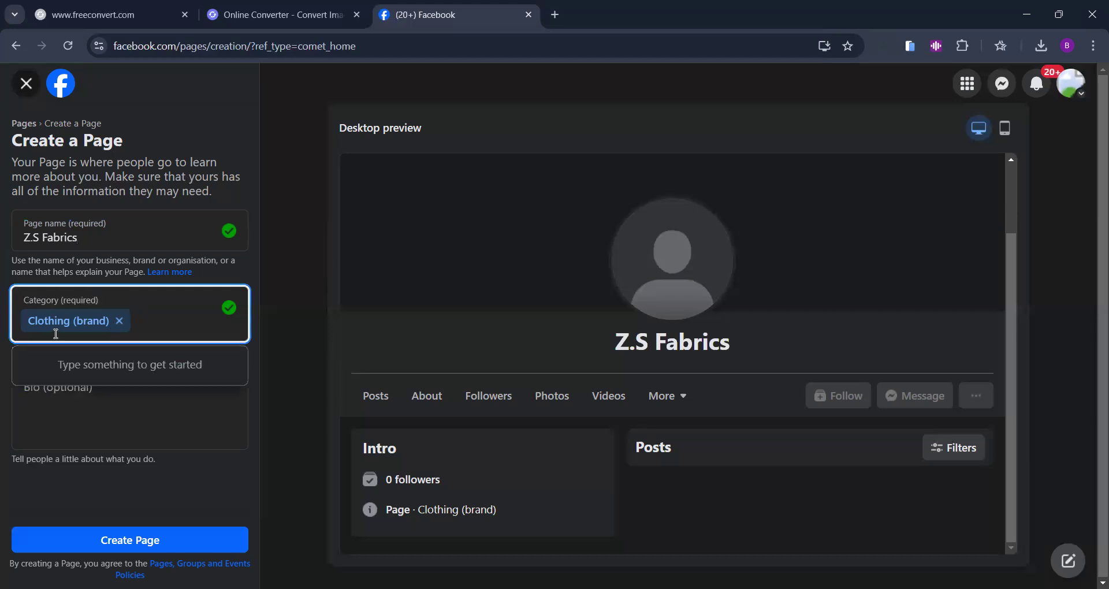
pyautogui.click(90, 401)
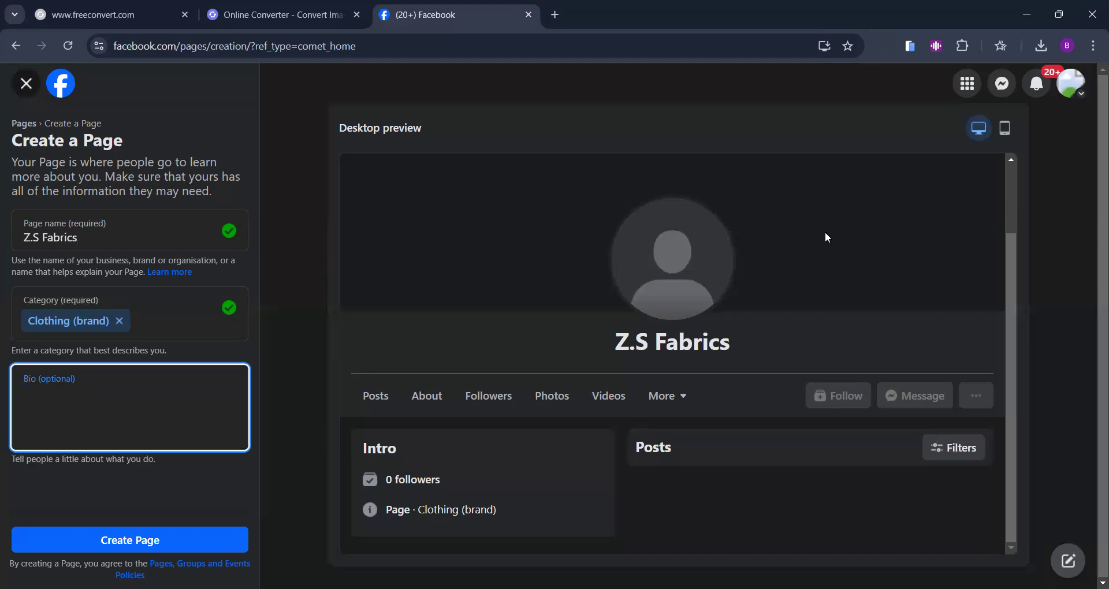
pyautogui.hotkey('ctrl', 't')
pyautogui.write('chat')
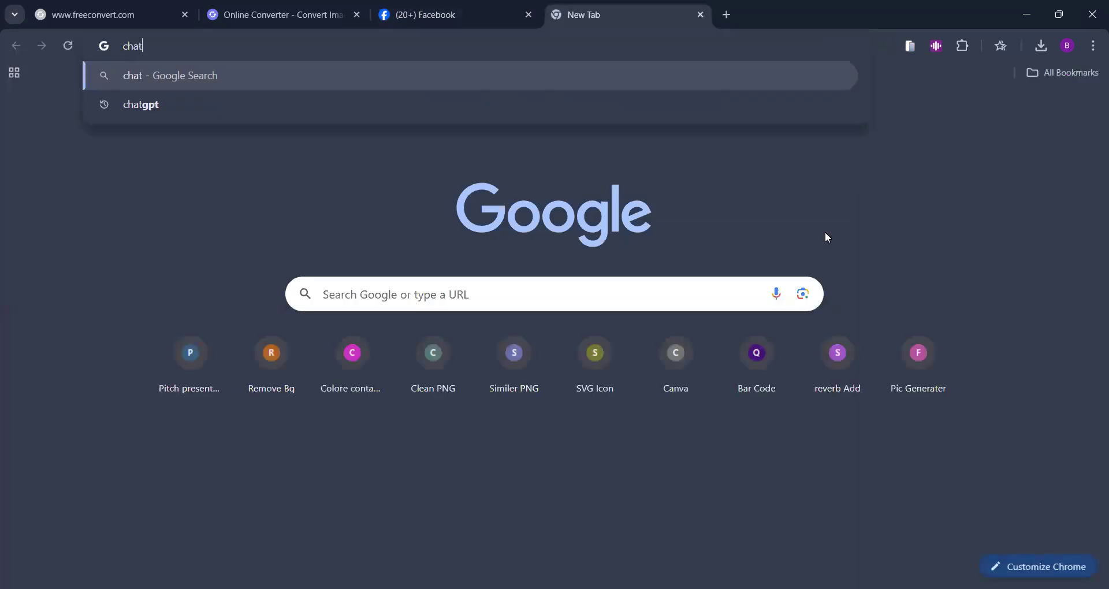
pyautogui.press('Down')
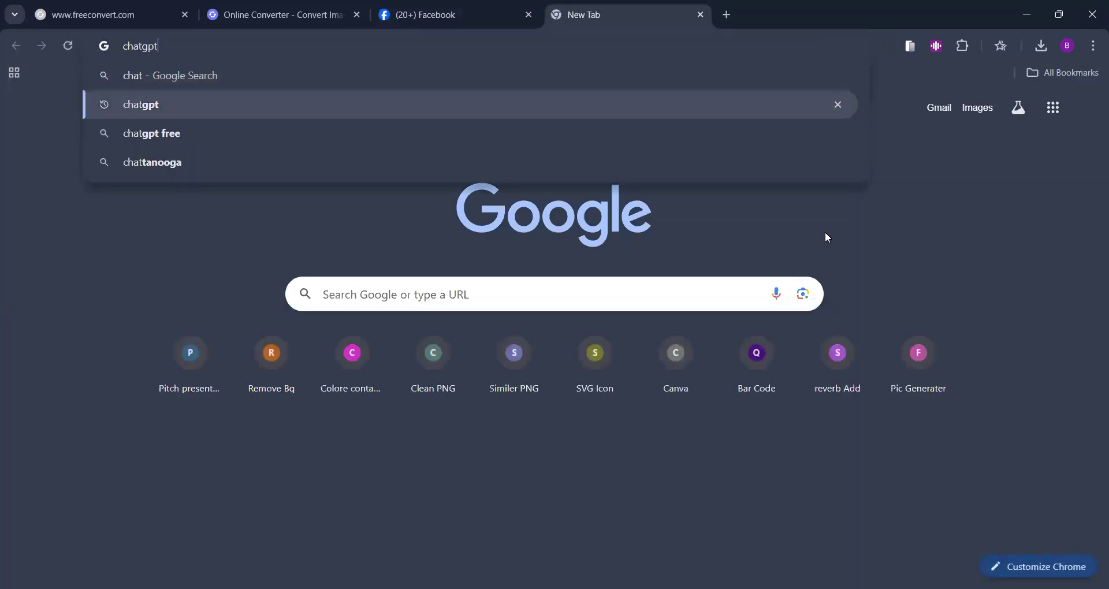
pyautogui.press('Return')
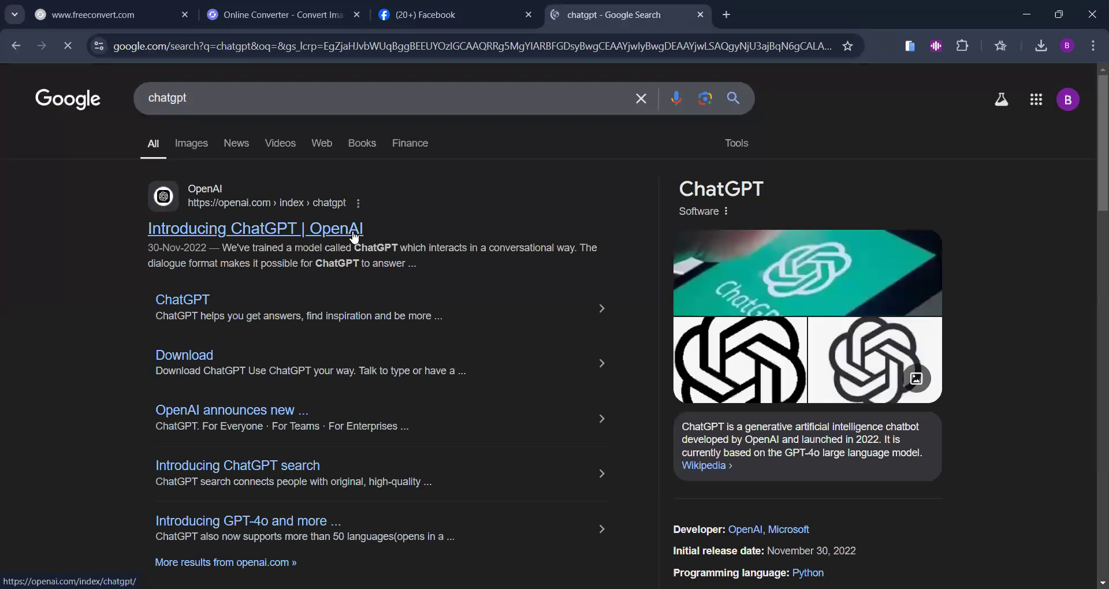
pyautogui.click(354, 231)
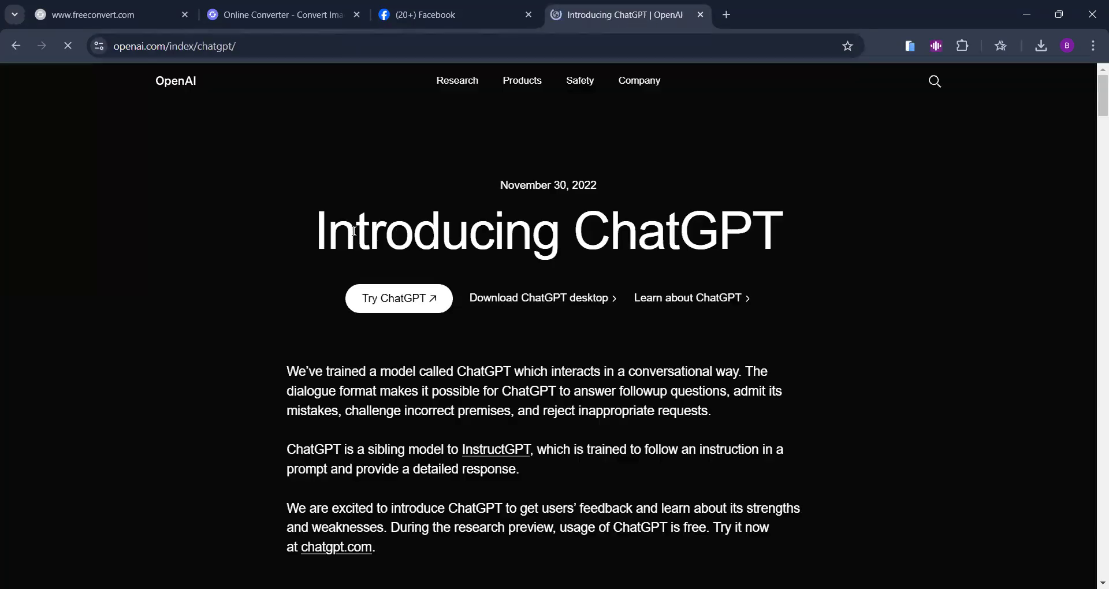
pyautogui.click(407, 300)
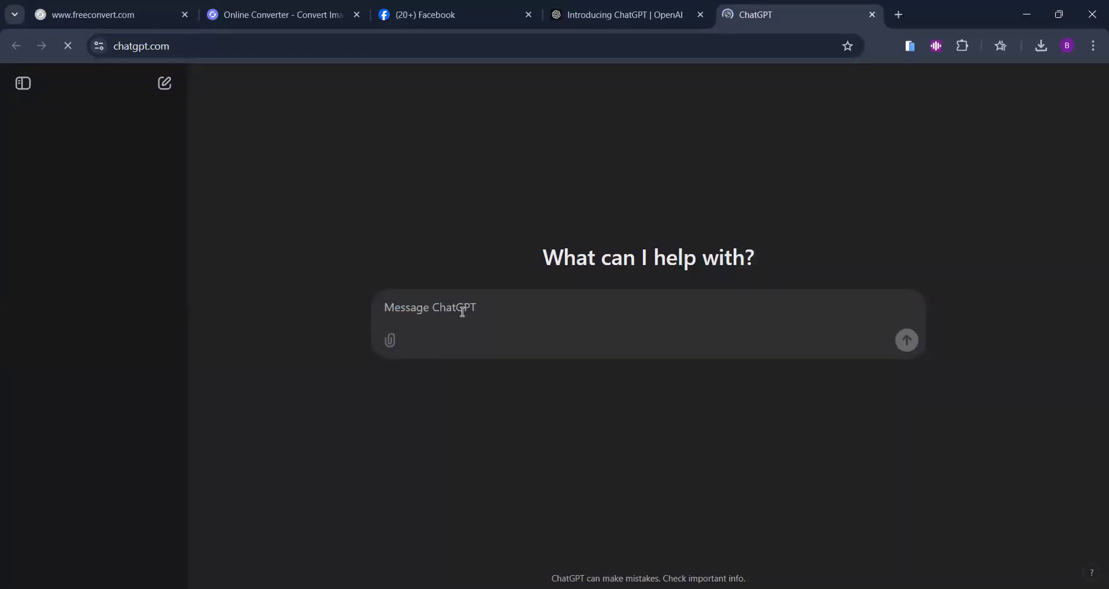
# Send ChatGPT the prompt: Plz Write Me Bio with Brand Name "Z.S Skinder" Category Clothing.
pyautogui.write('Plz Write Me Bio with Brand Nam')
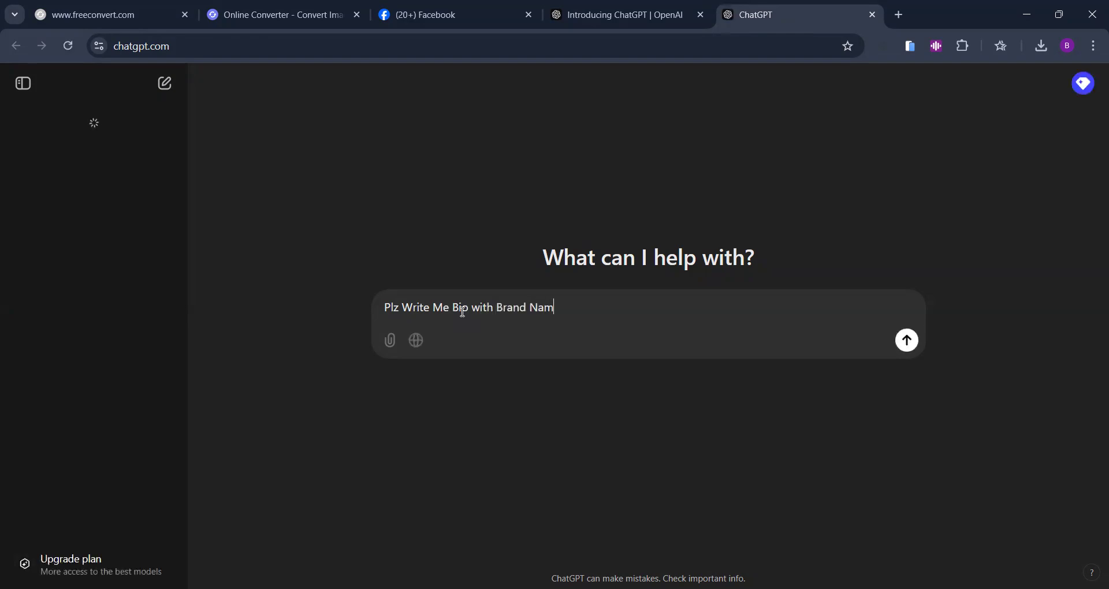
pyautogui.write('e "')
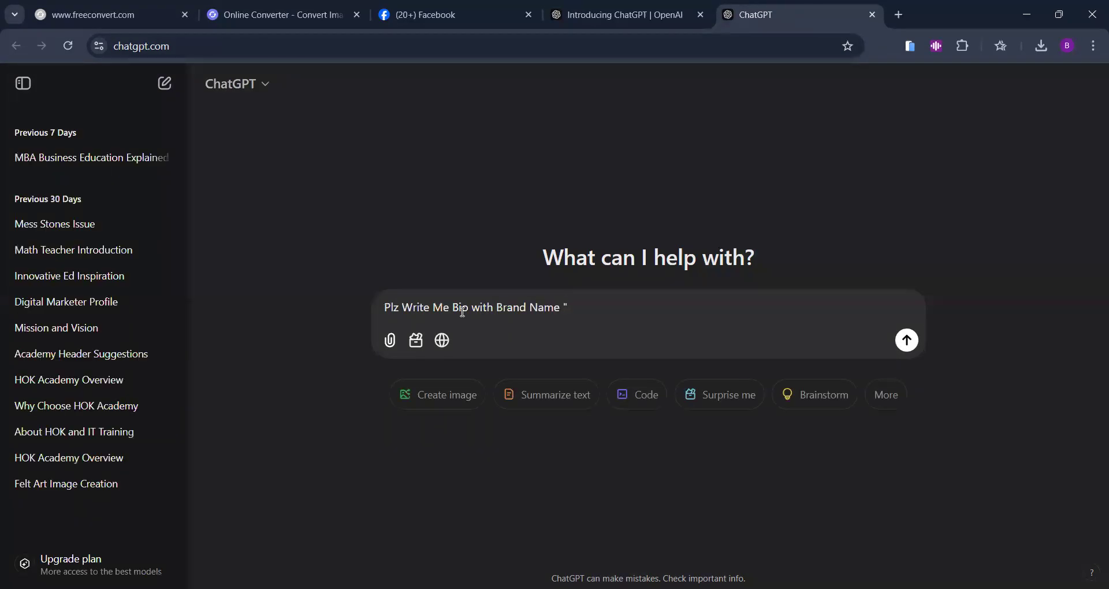
pyautogui.write('Z.S Skinder')
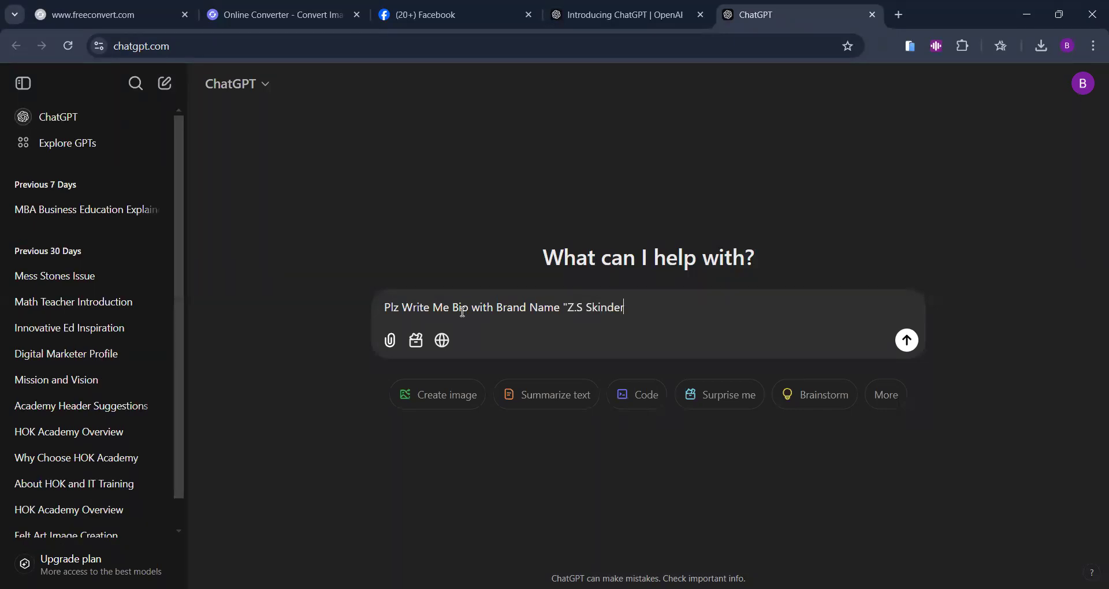
pyautogui.write('" Category Clothing')
pyautogui.press('Return')
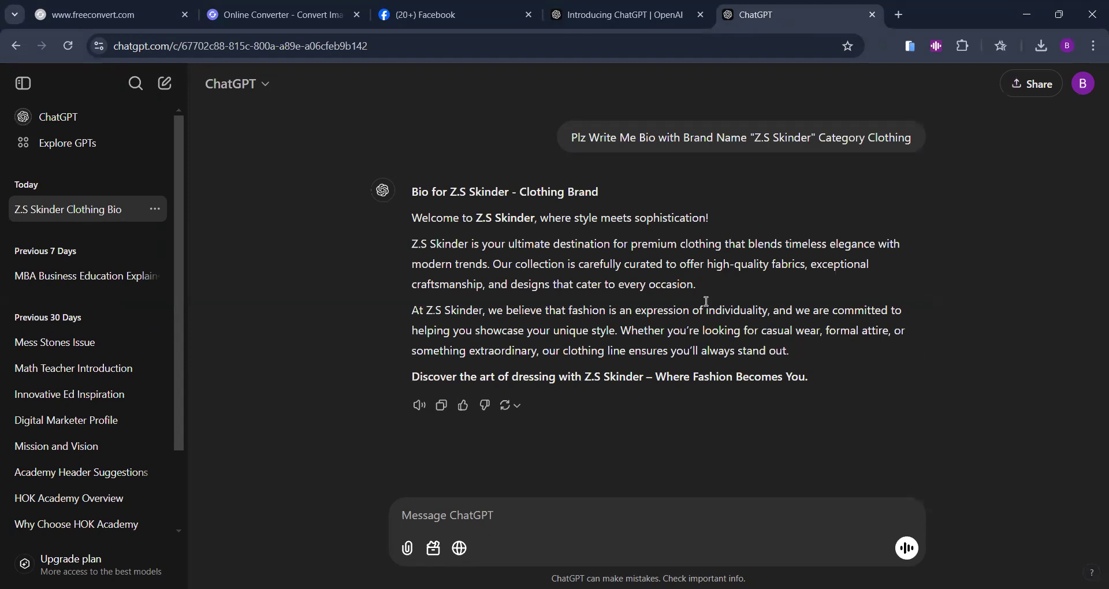
# Copy the reply's paragraph starting "Z.S Skinder is your ultimate destination" and paste it into the Bio field of the Facebook Page form.
pyautogui.moveTo(706, 292); pyautogui.dragTo(413, 246)
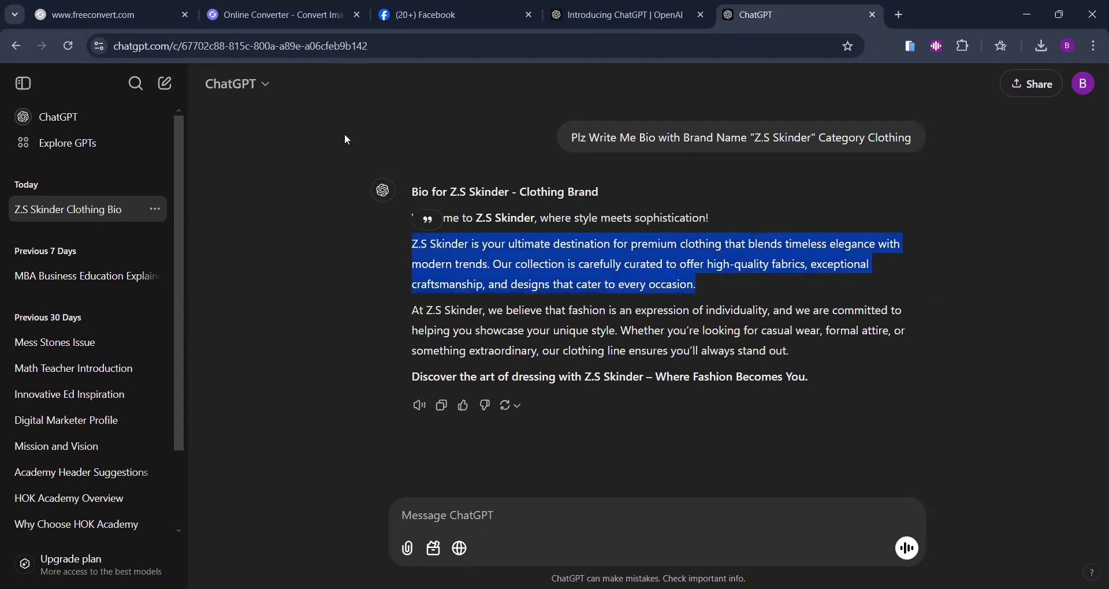
pyautogui.click(239, 17)
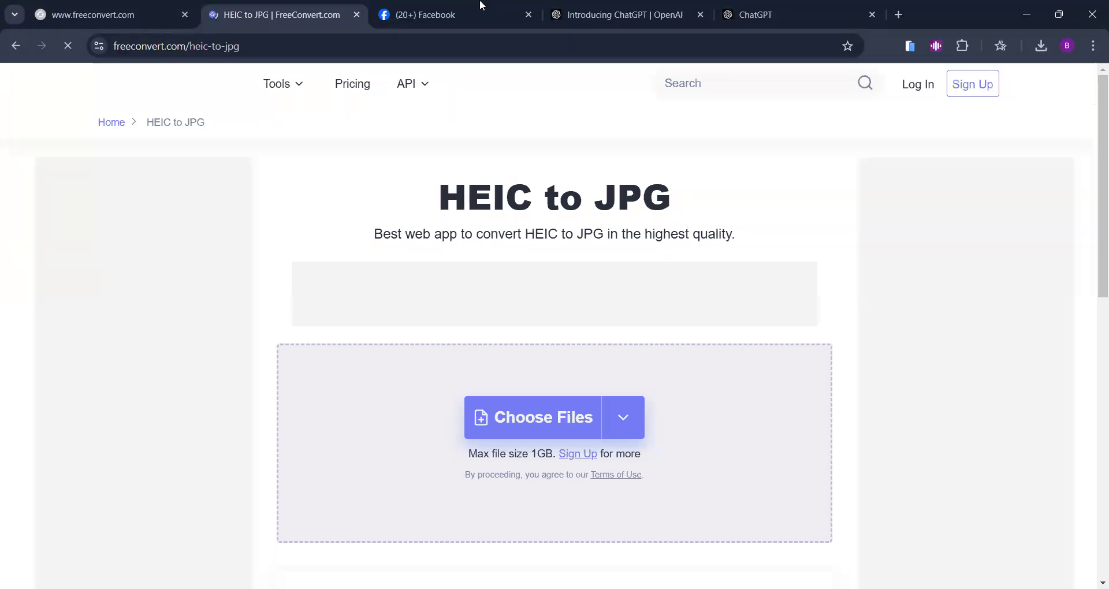
pyautogui.hotkey('ctrl', 'Tab')
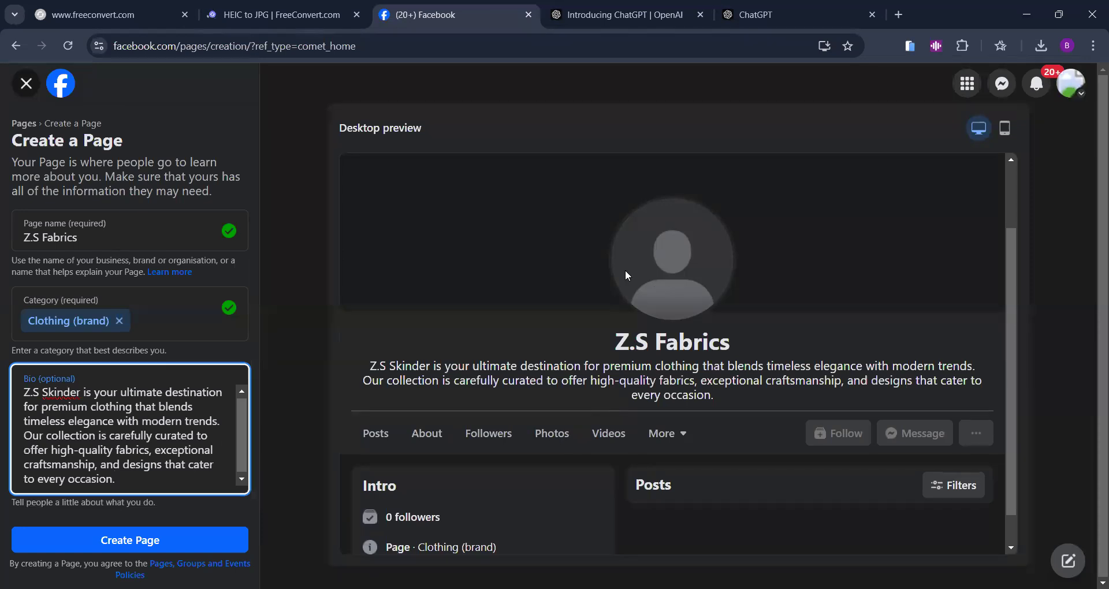
# Review the pasted bio text in the form and in the desktop preview.
pyautogui.hotkey('alt', 'Tab')
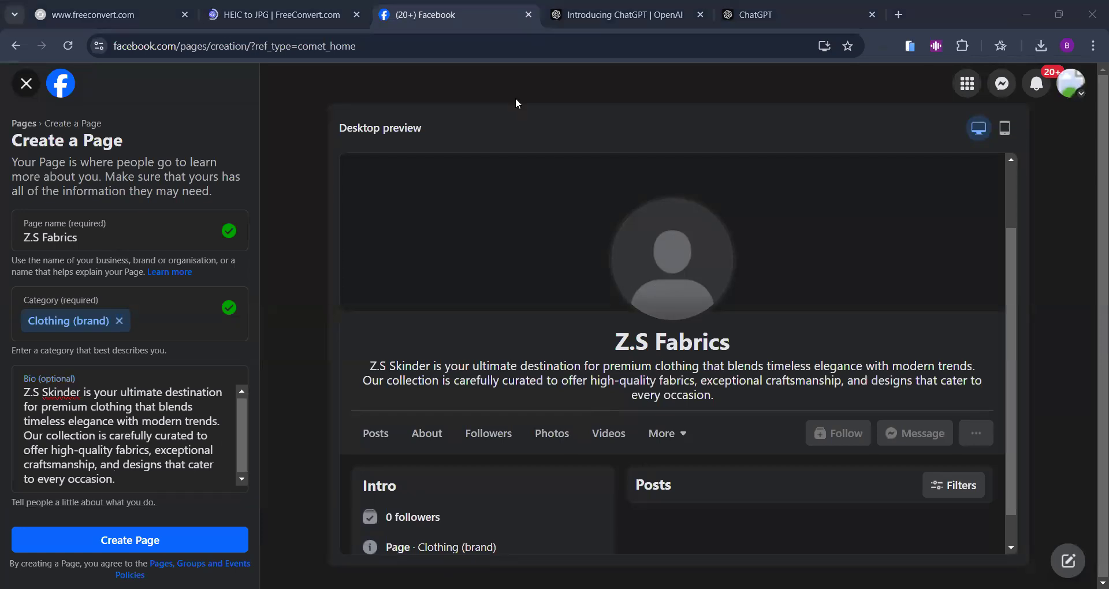
pyautogui.click(177, 401)
pyautogui.scroll(1, 185, 423)
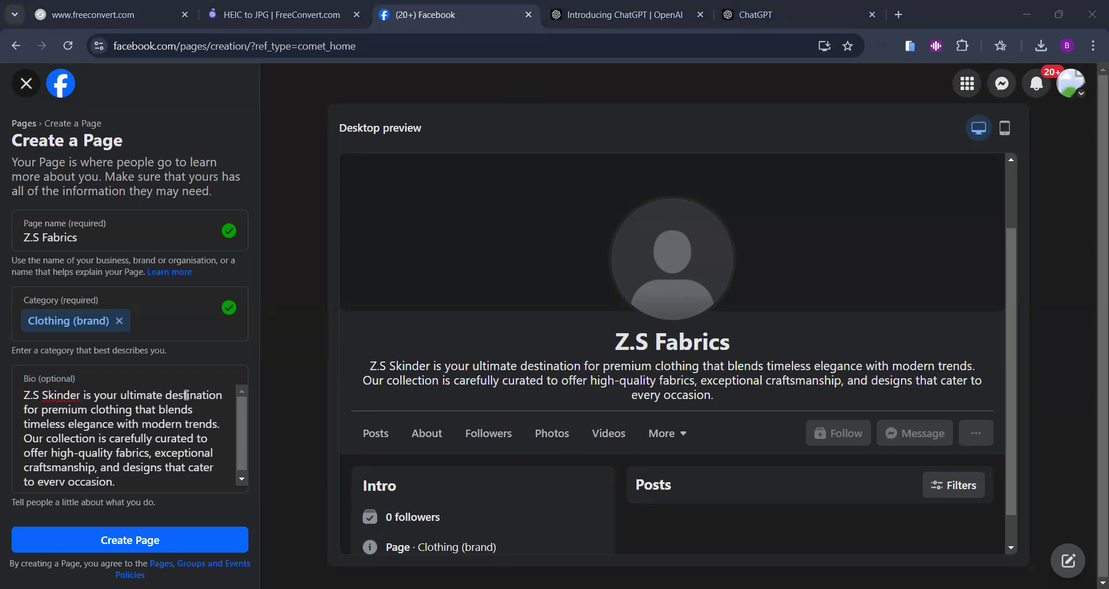
pyautogui.click(42, 401)
pyautogui.hotkey('ctrl', 'a')
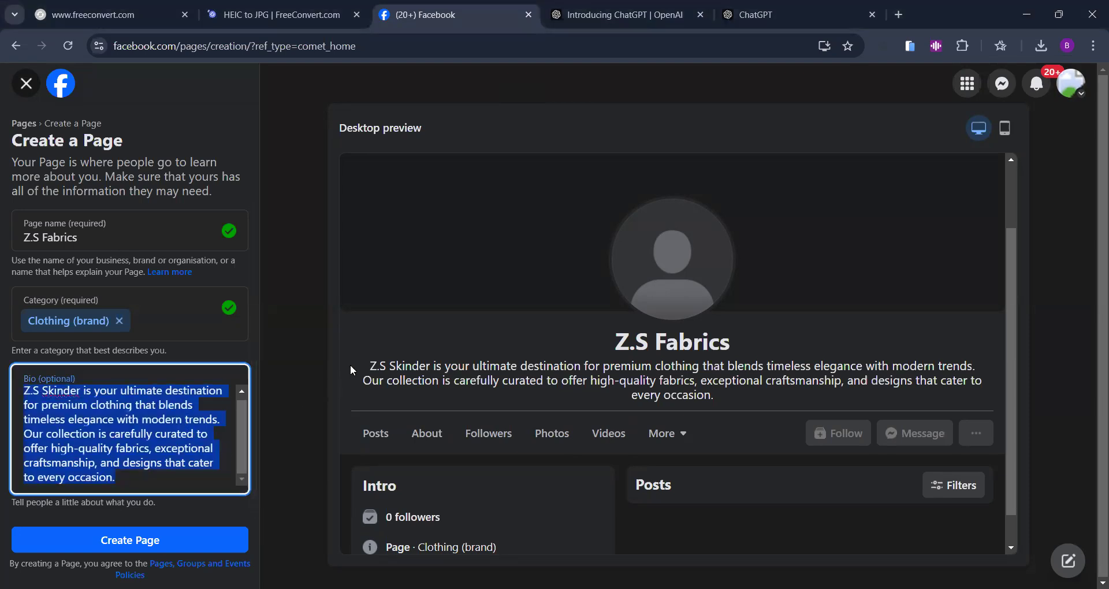
pyautogui.click(350, 365)
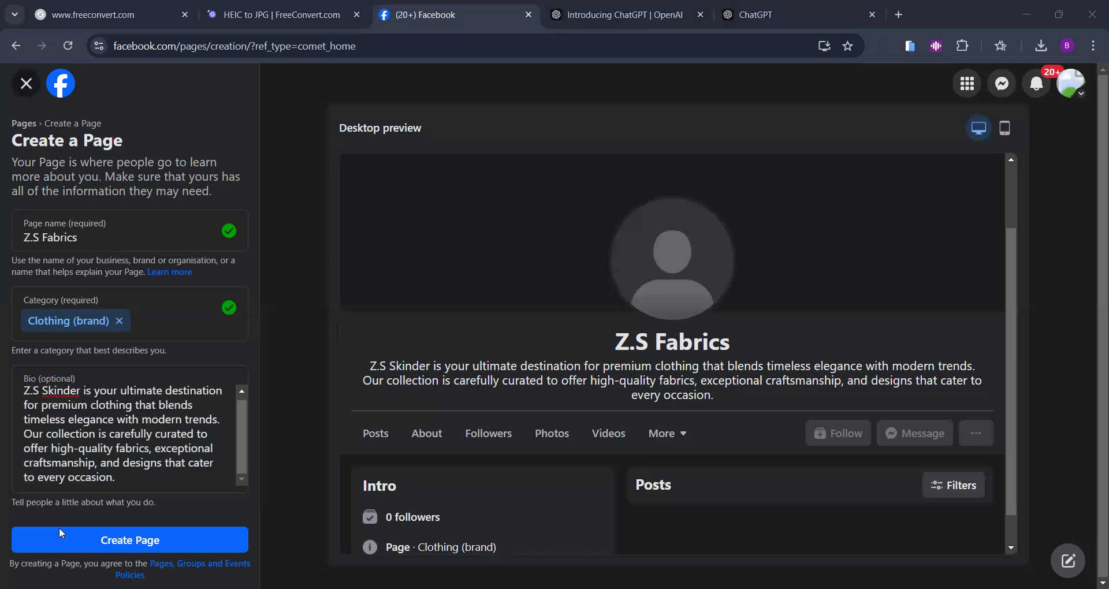
pyautogui.moveTo(362, 312)
pyautogui.mouseDown()
pyautogui.moveTo(363, 395)
pyautogui.moveTo(723, 407)
pyautogui.moveTo(1018, 401)
pyautogui.moveTo(1008, 344)
pyautogui.moveTo(936, 328)
pyautogui.moveTo(367, 324)
pyautogui.mouseUp()
pyautogui.scroll(-2, 194, 407)
pyautogui.scroll(1, 195, 409)
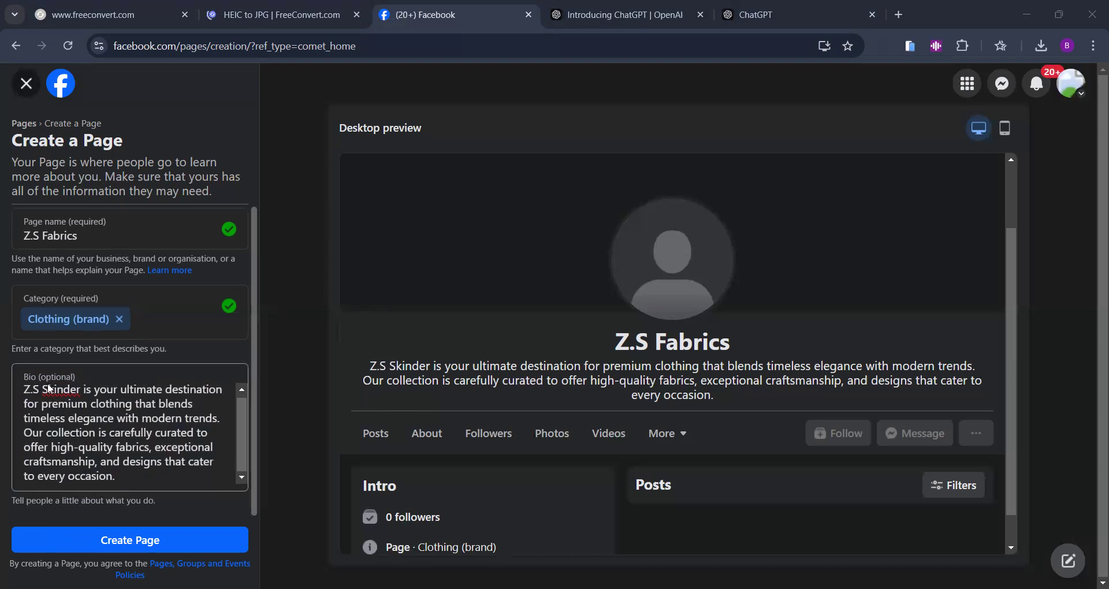
# Check the bio in the form and in the desktop preview, and create the Page.
pyautogui.hotkey('ctrl', 'a')
pyautogui.rightClick(65, 404)
pyautogui.click(64, 408)
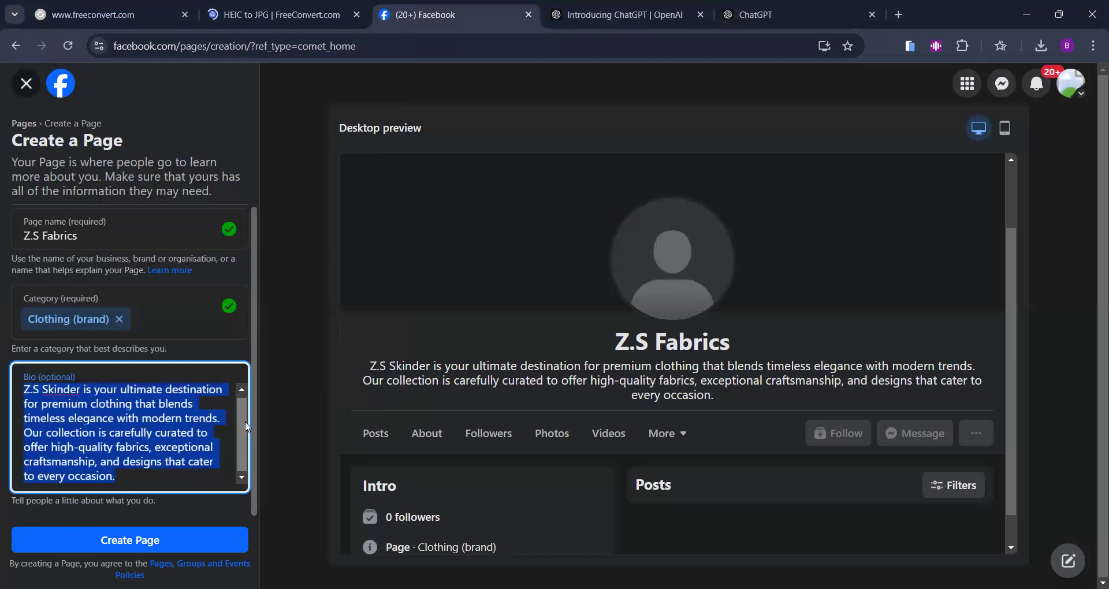
pyautogui.click(231, 415)
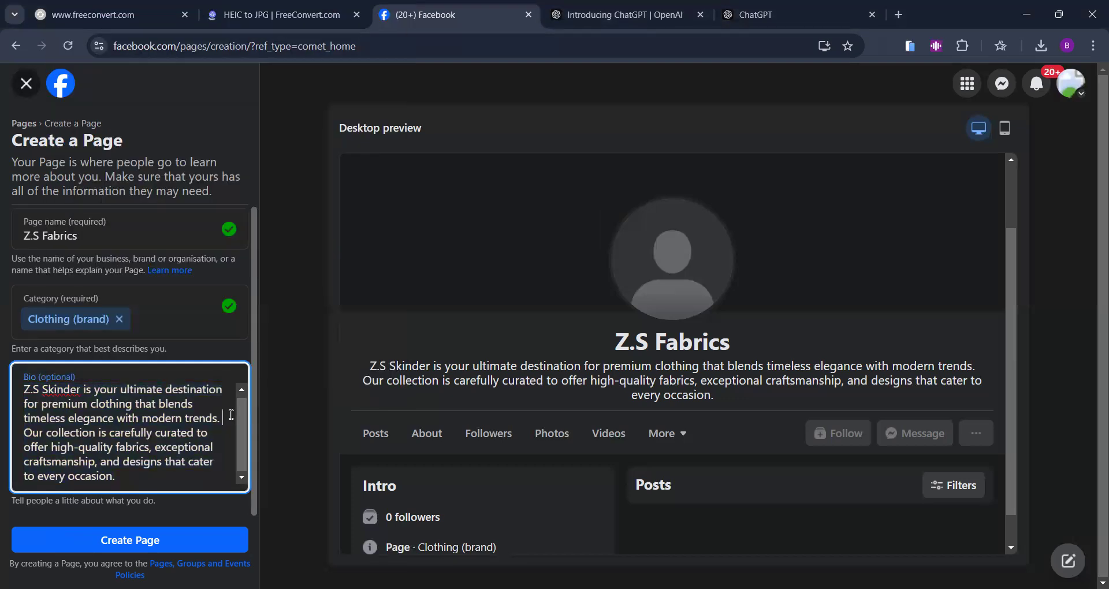
pyautogui.moveTo(1007, 278); pyautogui.dragTo(1010, 327)
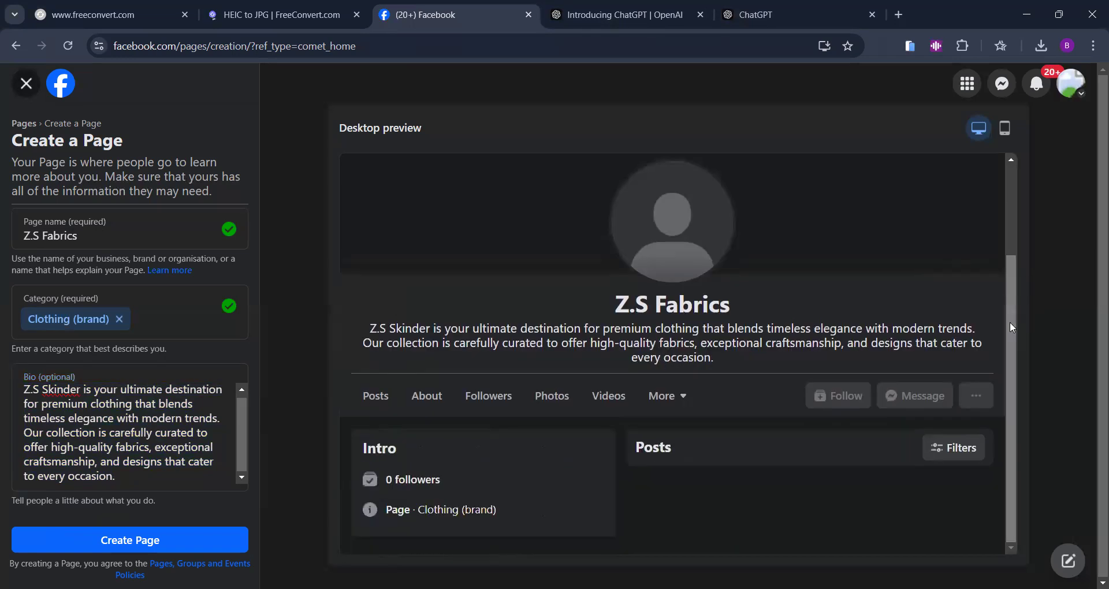
pyautogui.click(111, 546)
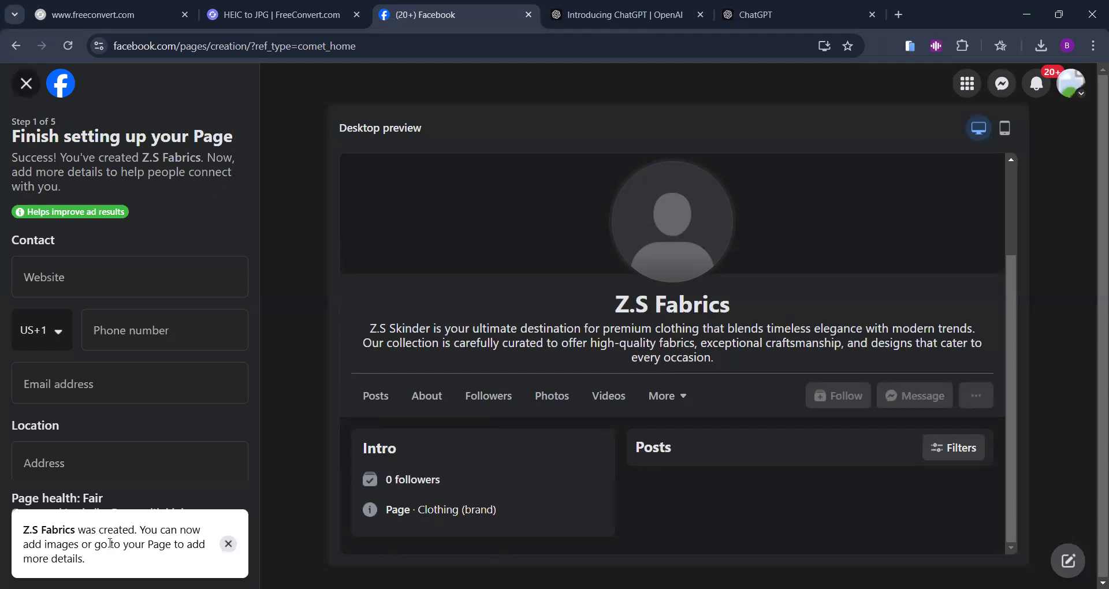
# Look through the Page setup form, examining the Contact section and its empty Website field.
pyautogui.scroll(-5, 213, 355)
pyautogui.scroll(5, 211, 365)
pyautogui.scroll(-1, 252, 257)
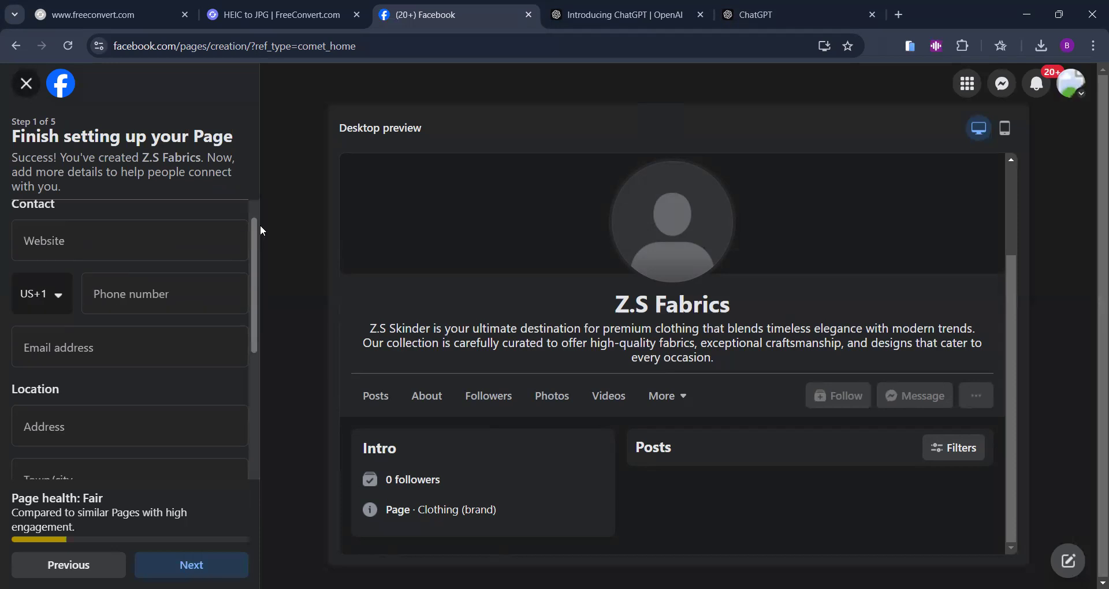
pyautogui.scroll(1, 260, 224)
pyautogui.moveTo(10, 243); pyautogui.dragTo(59, 240)
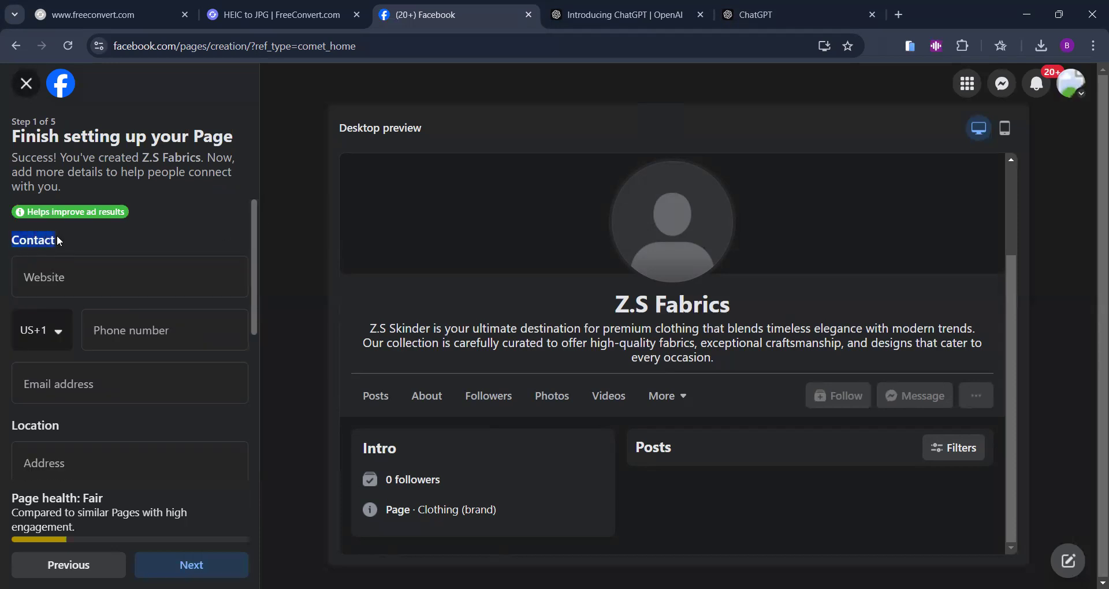
pyautogui.click(86, 251)
pyautogui.click(79, 275)
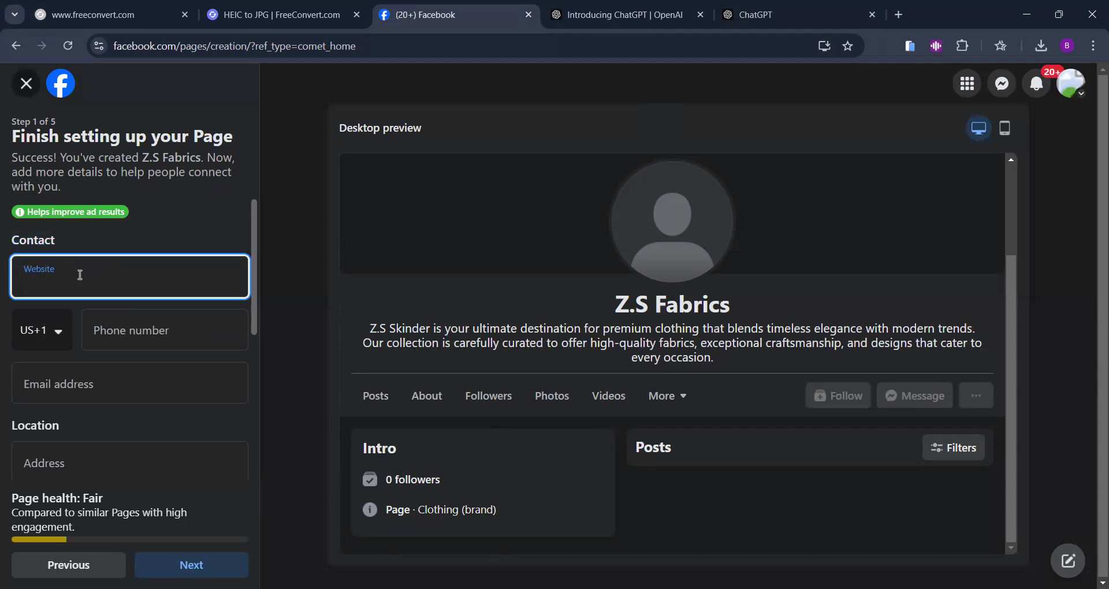
pyautogui.scroll(-1, 80, 275)
pyautogui.scroll(1, 80, 275)
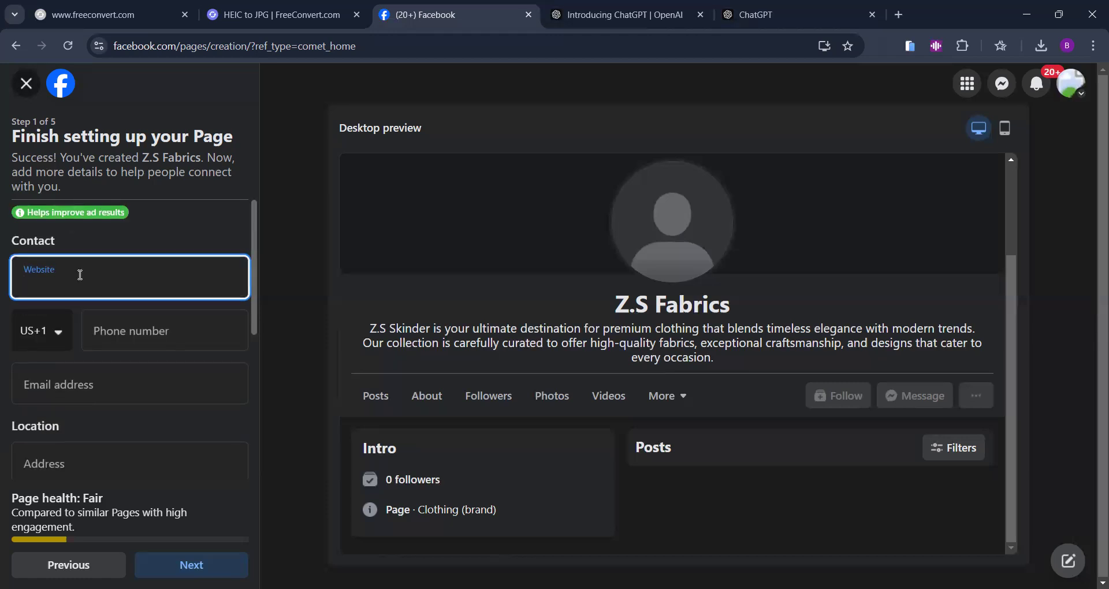
# Set the phone number's country code to Pakistan (PK+92) by searching the country list for pak.
pyautogui.scroll(-1, 79, 275)
pyautogui.click(54, 264)
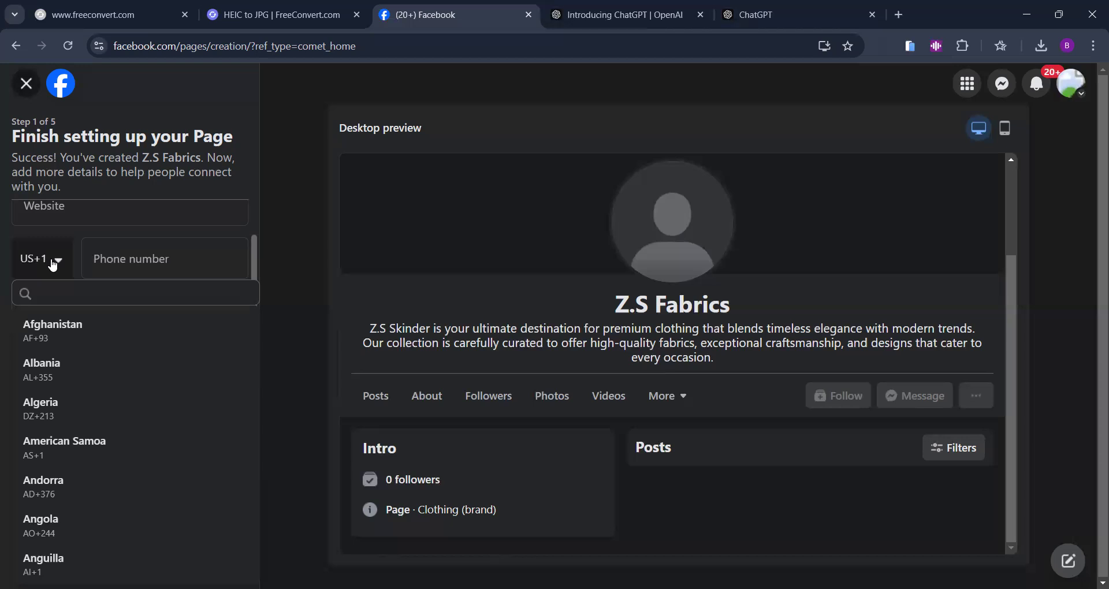
pyautogui.click(87, 295)
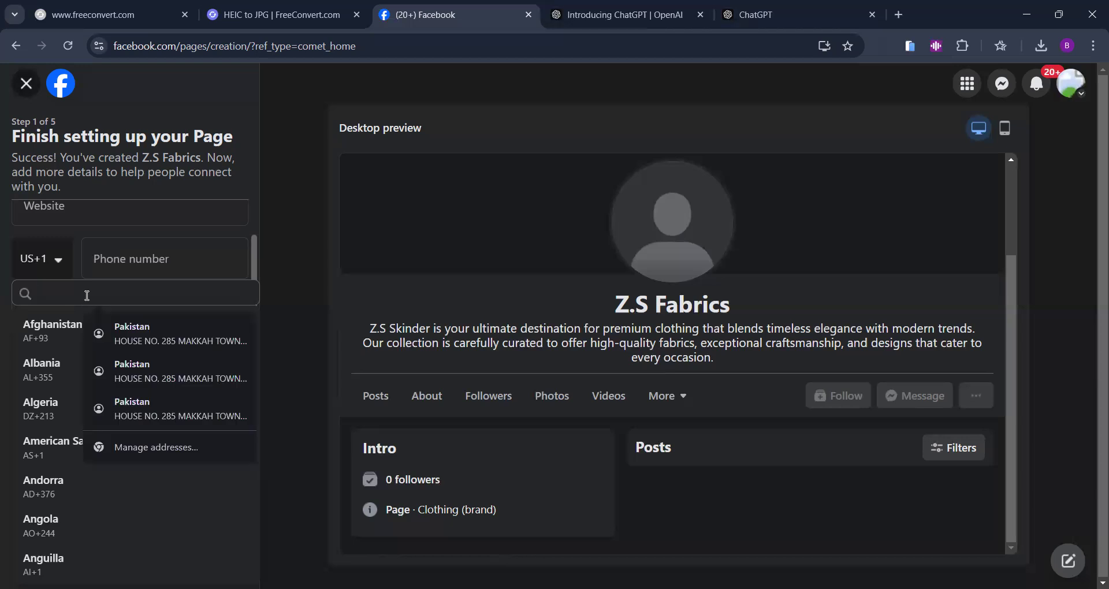
pyautogui.click(45, 261)
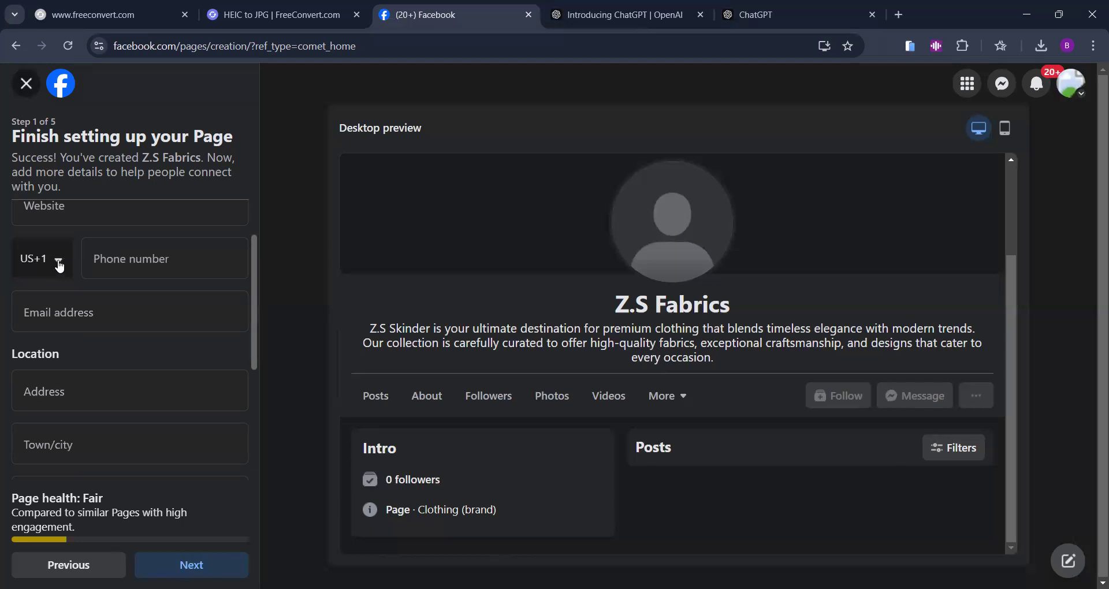
pyautogui.click(59, 266)
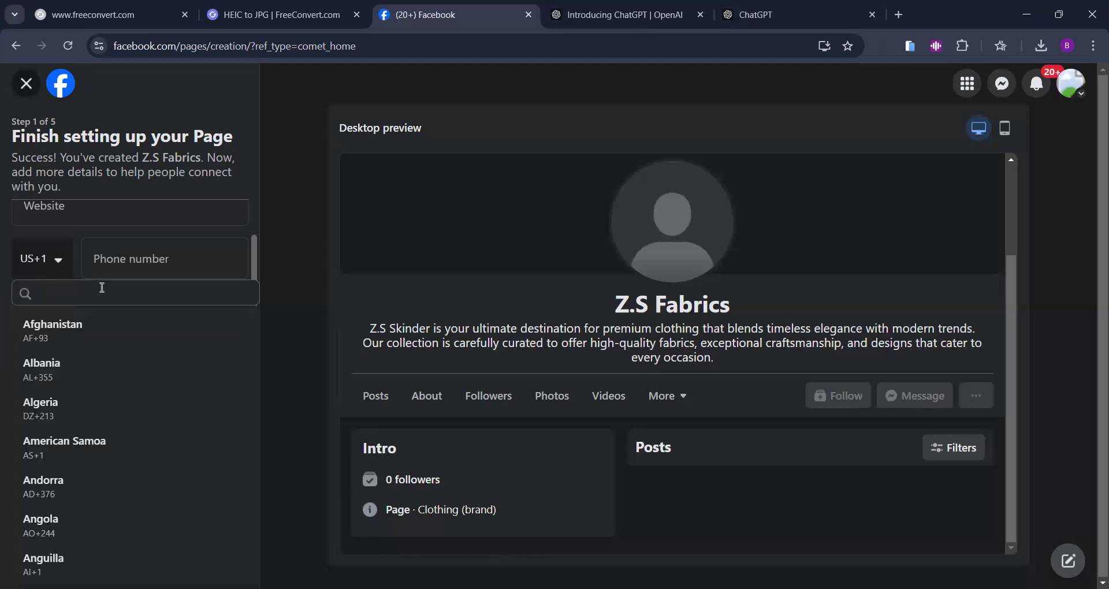
pyautogui.press('Down')
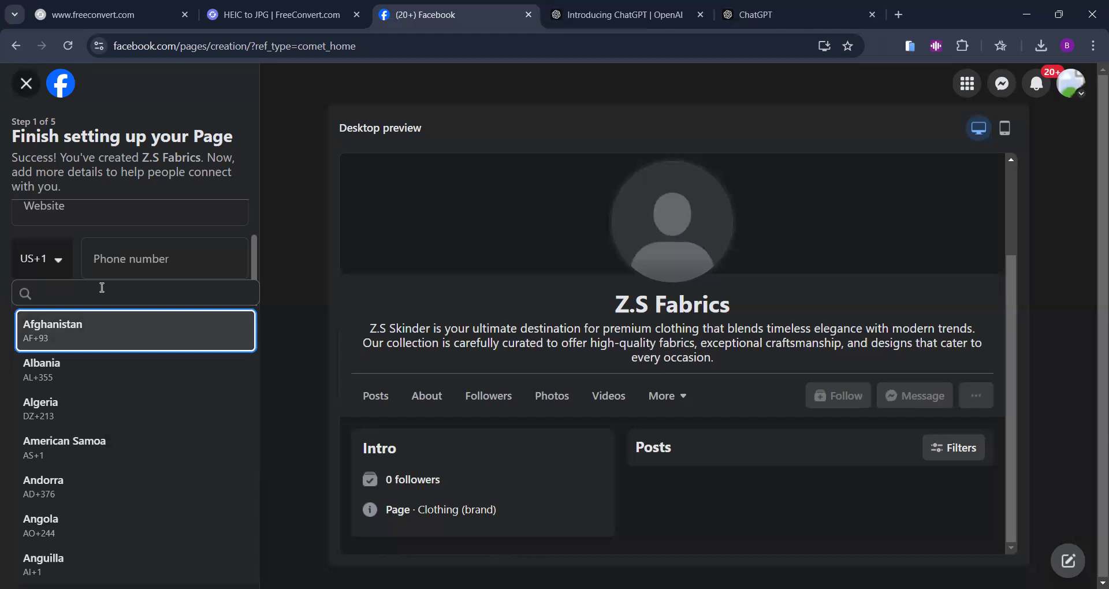
pyautogui.scroll(-3, 116, 403)
pyautogui.scroll(3, 129, 414)
pyautogui.click(85, 290)
pyautogui.write('pak')
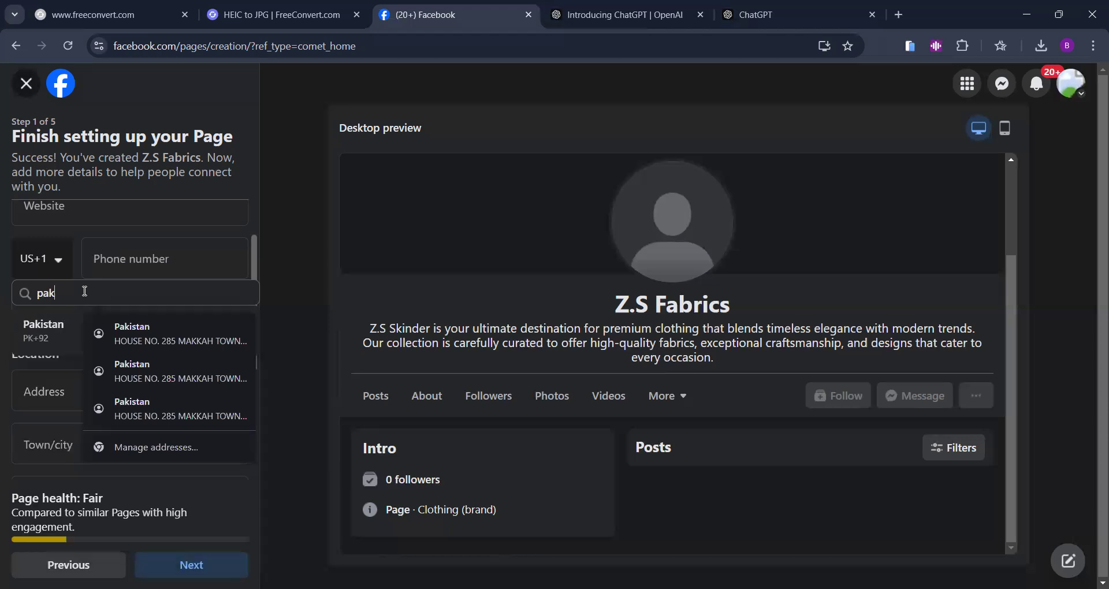
pyautogui.click(54, 338)
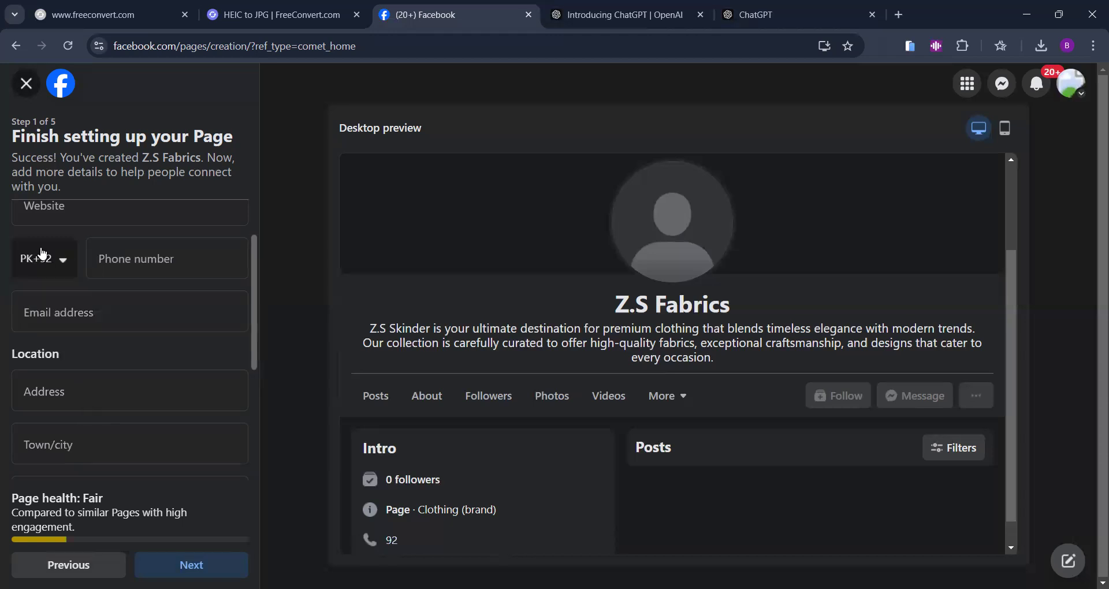
# Fill in the phone number together with the address, town/city and postcode from the browser's saved address suggestion.
pyautogui.click(136, 255)
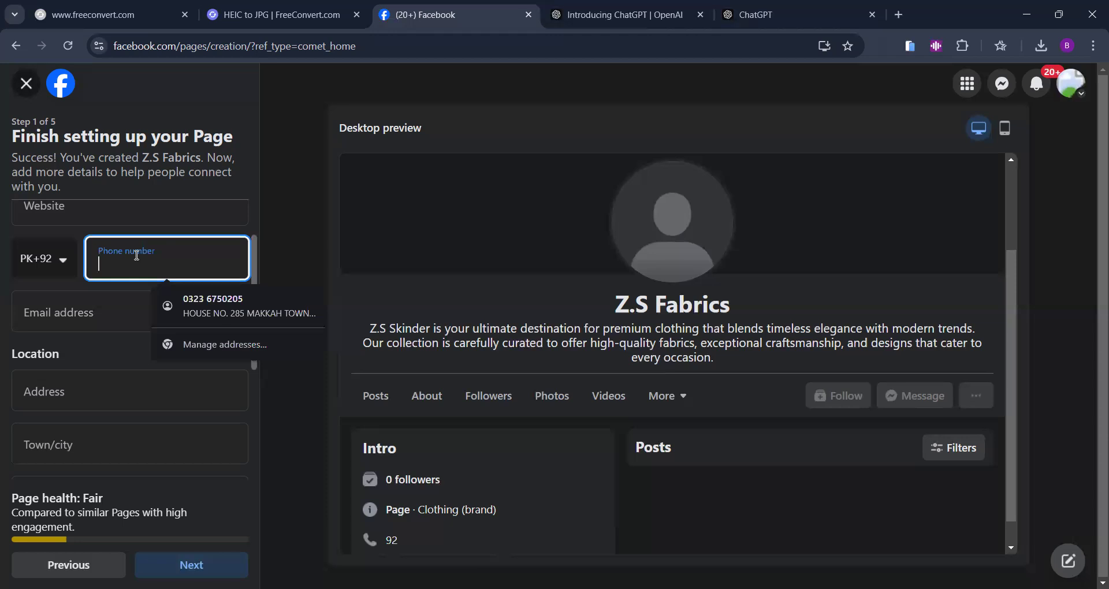
pyautogui.click(194, 296)
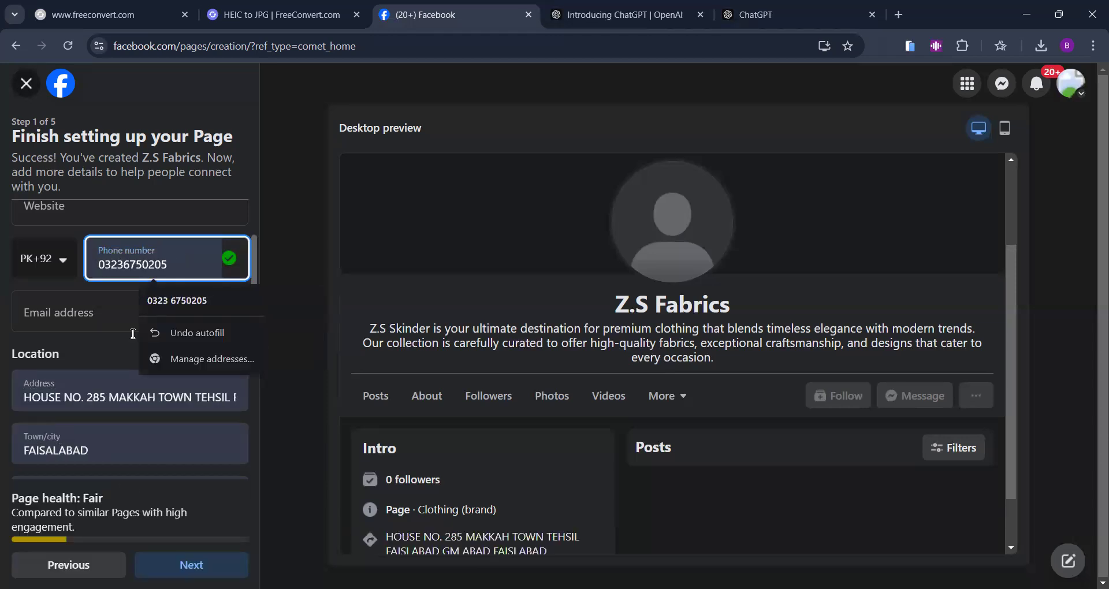
pyautogui.scroll(-1, 97, 370)
pyautogui.scroll(1, 97, 359)
pyautogui.click(97, 344)
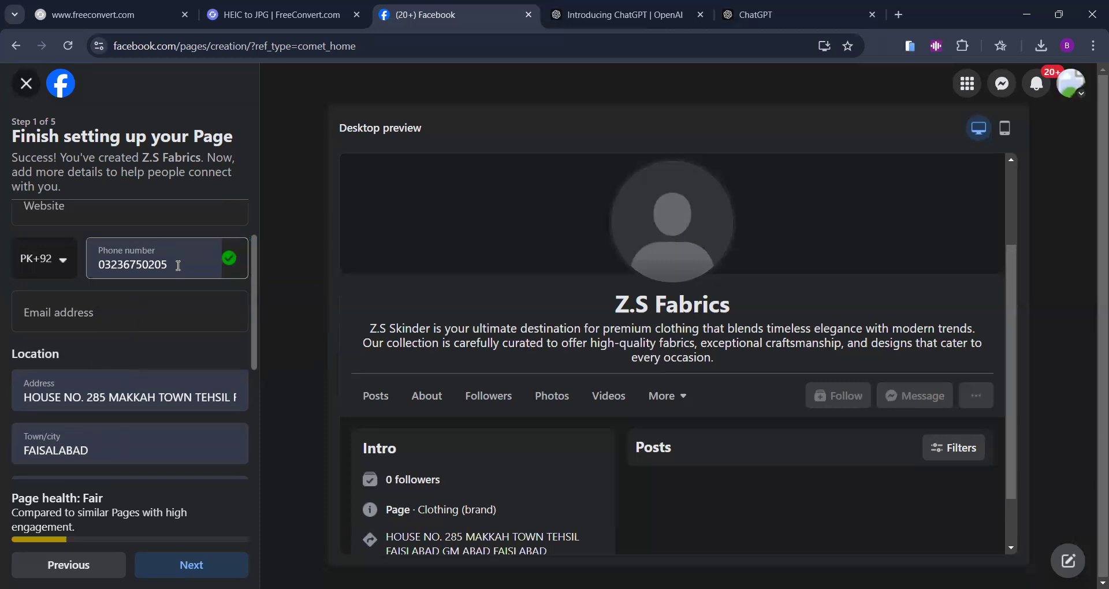
# Review the autofilled Address, Town/city and Postcode fields in the Location section.
pyautogui.scroll(-1, 113, 376)
pyautogui.moveTo(26, 327); pyautogui.dragTo(144, 324)
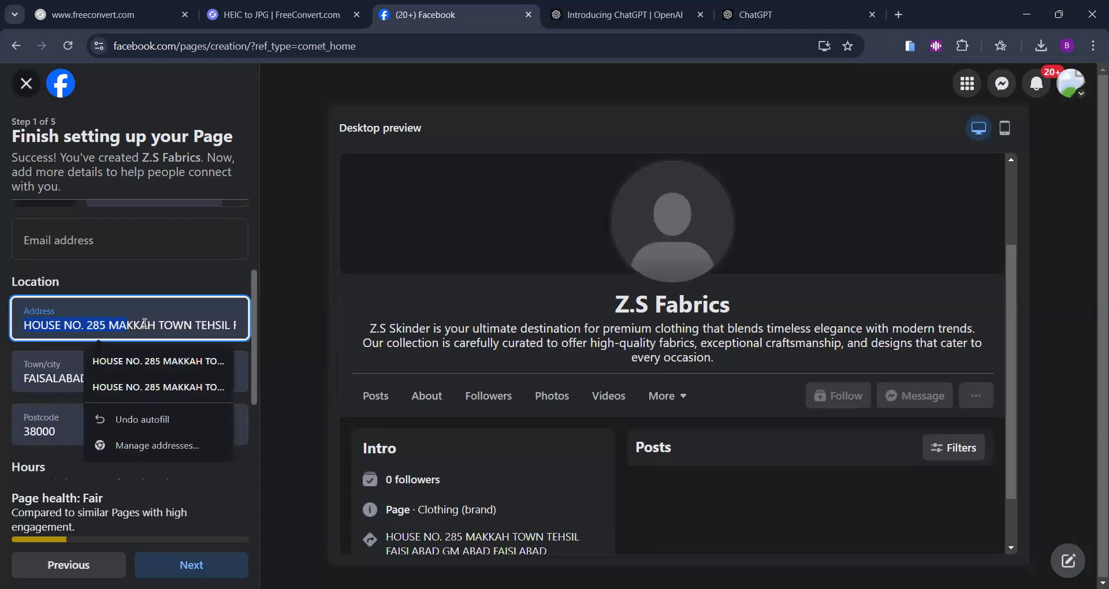
pyautogui.doubleClick(24, 377)
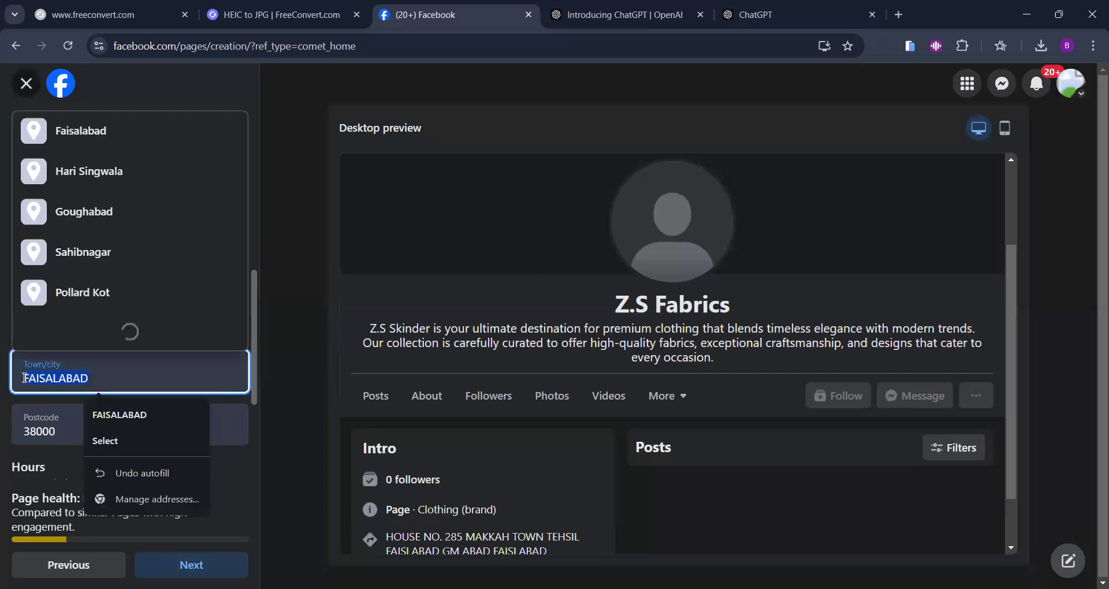
pyautogui.click(84, 379)
pyautogui.scroll(-1, 174, 387)
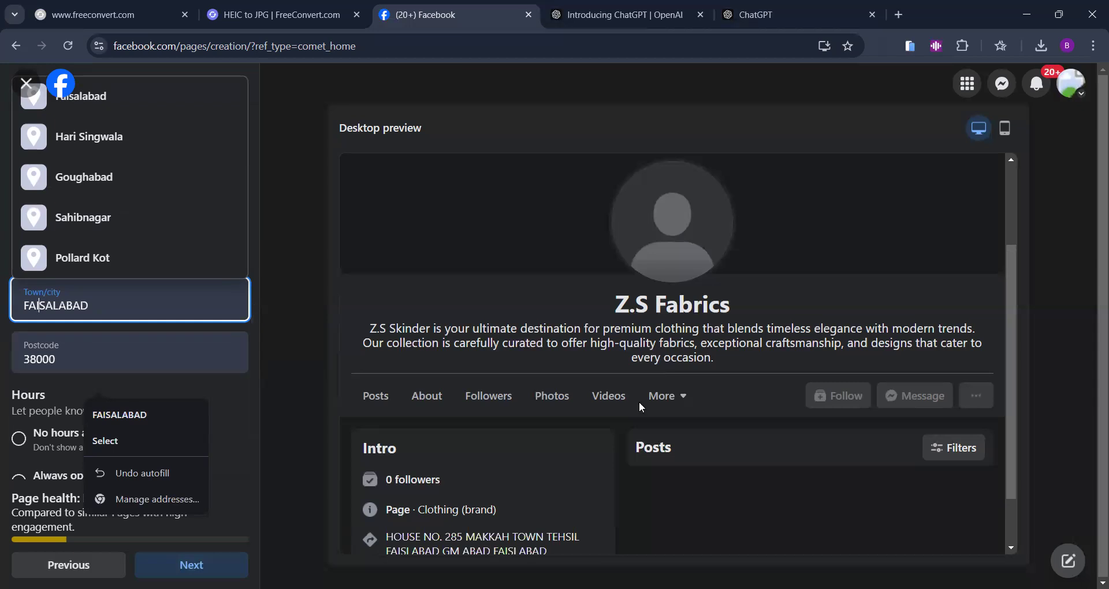
pyautogui.click(116, 356)
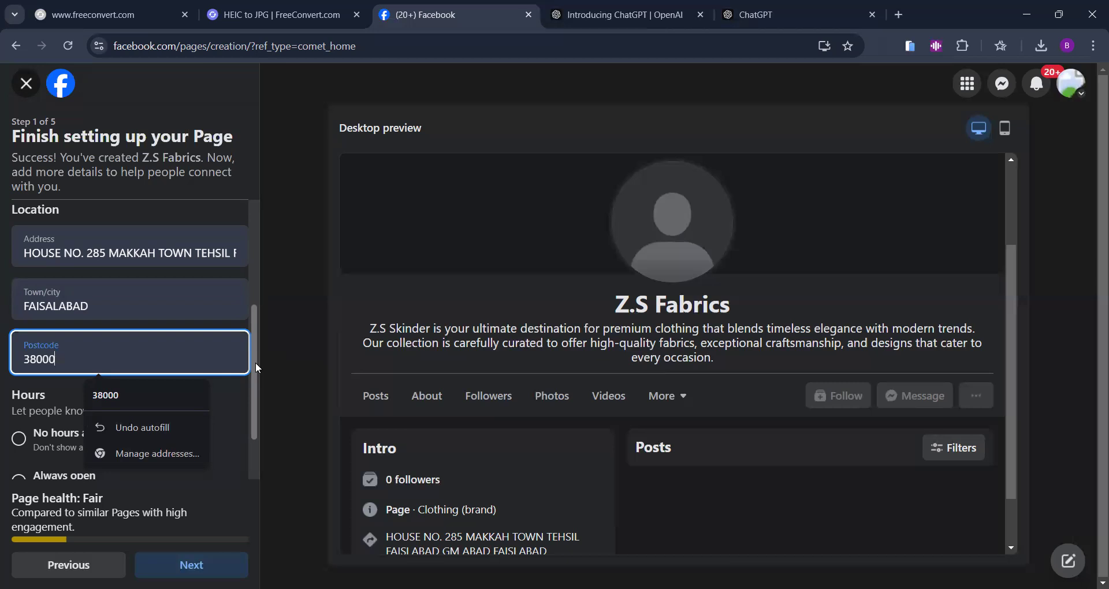
# Choose Open at selected hours as the Hours option for the Page's location.
pyautogui.scroll(-2, 254, 386)
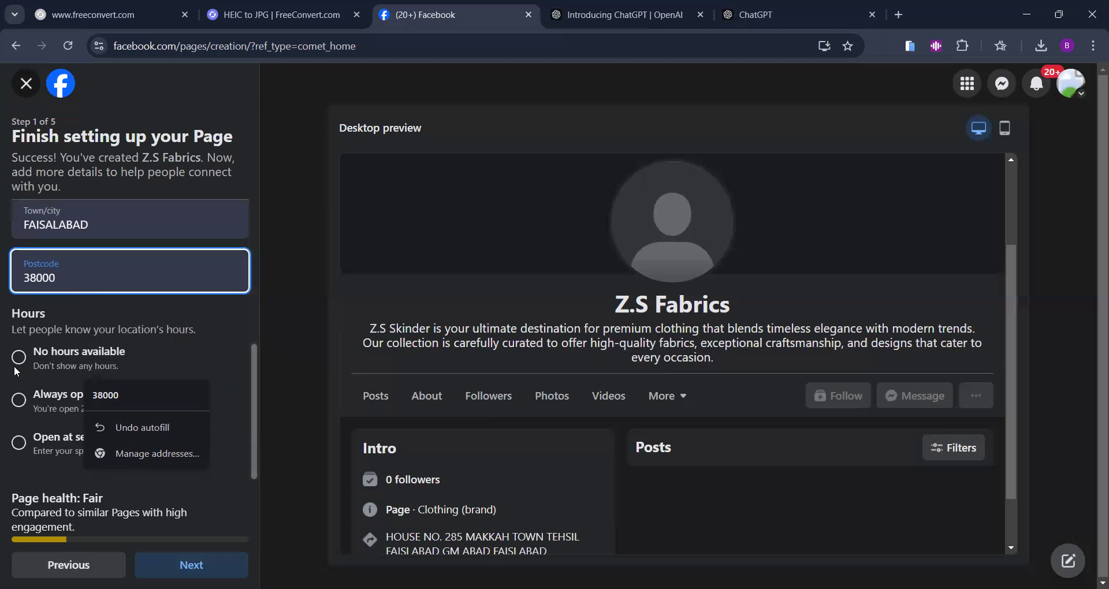
pyautogui.click(23, 314)
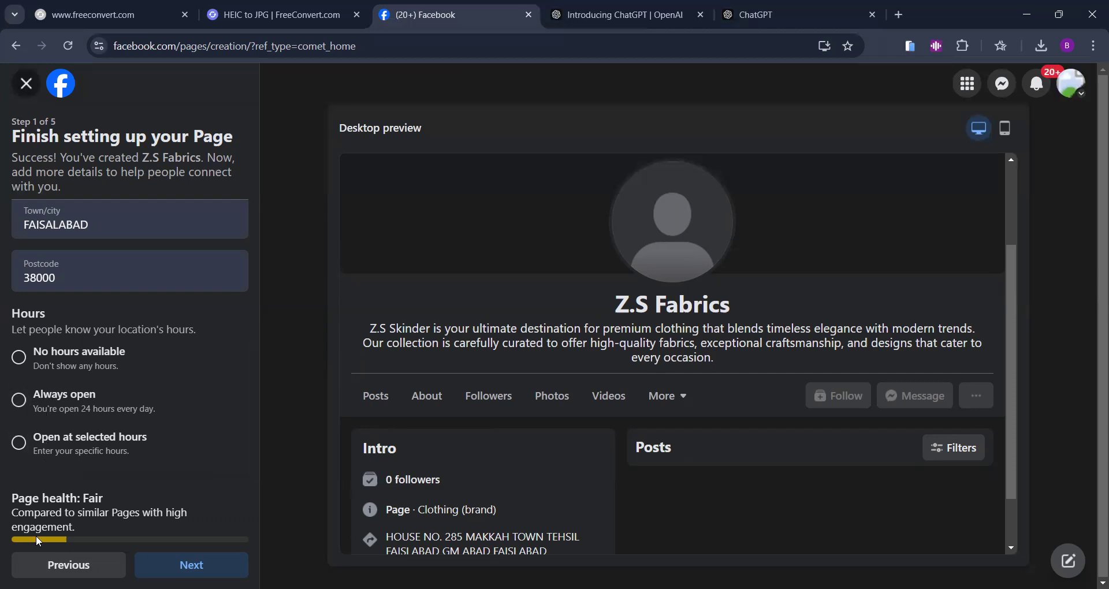
pyautogui.moveTo(234, 439)
pyautogui.mouseDown()
pyautogui.moveTo(164, 439)
pyautogui.moveTo(172, 453)
pyautogui.mouseUp()
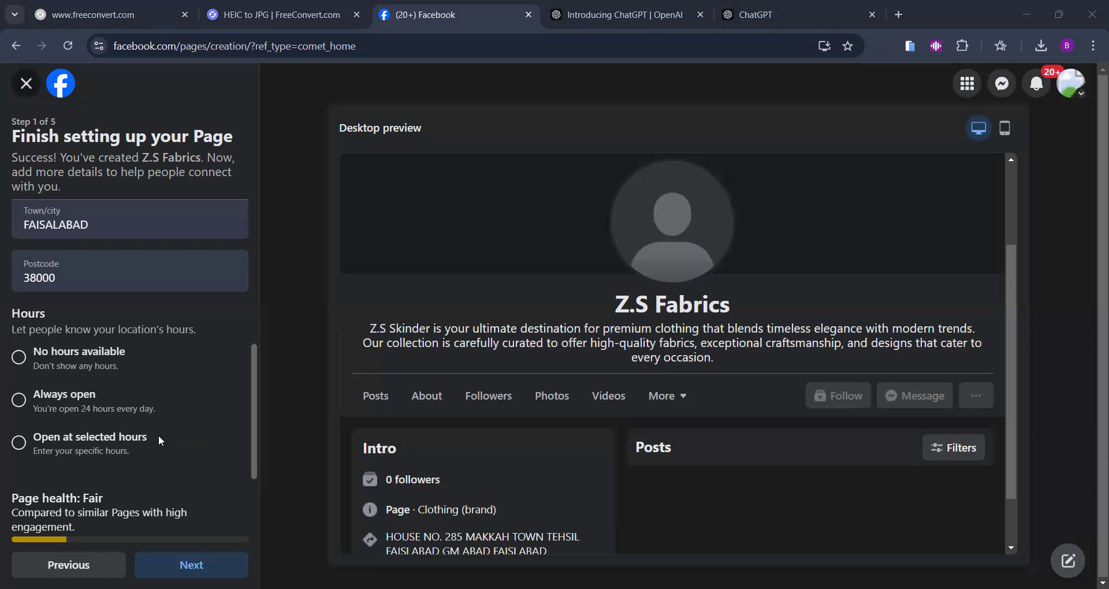
pyautogui.click(19, 443)
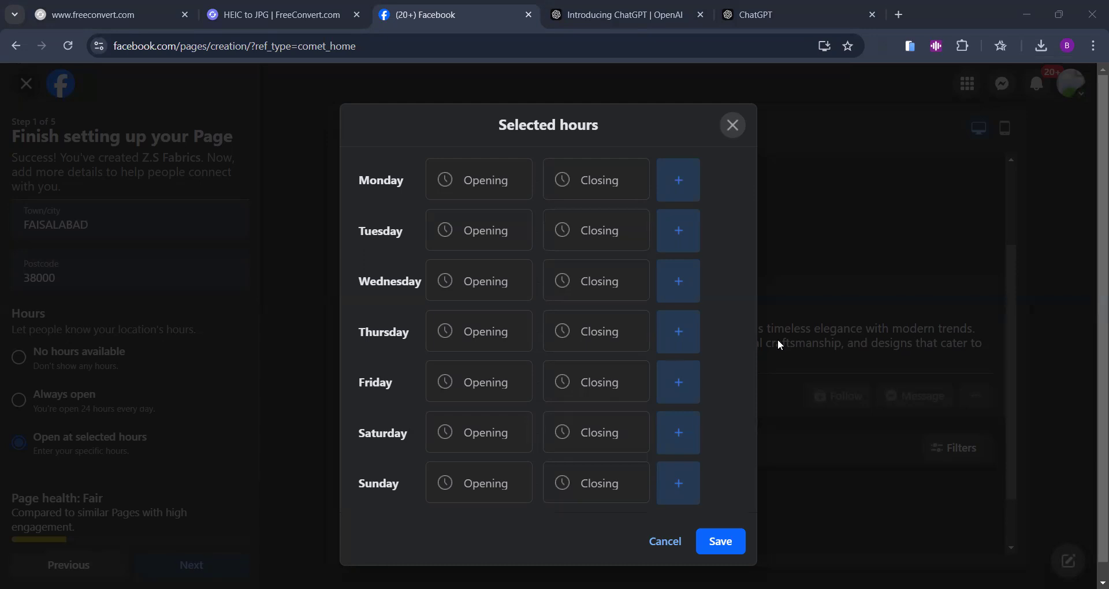
# Set Monday's opening time to 08:00 and closing time to 05:00, and try to append PM to the closing time.
pyautogui.click(501, 181)
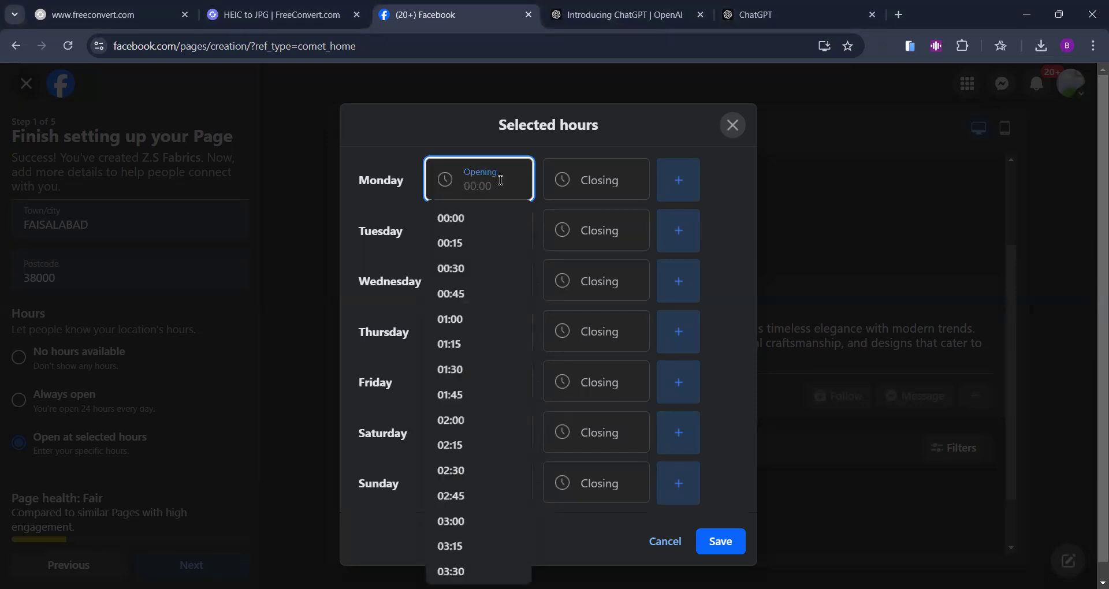
pyautogui.write('8:00')
pyautogui.click(597, 186)
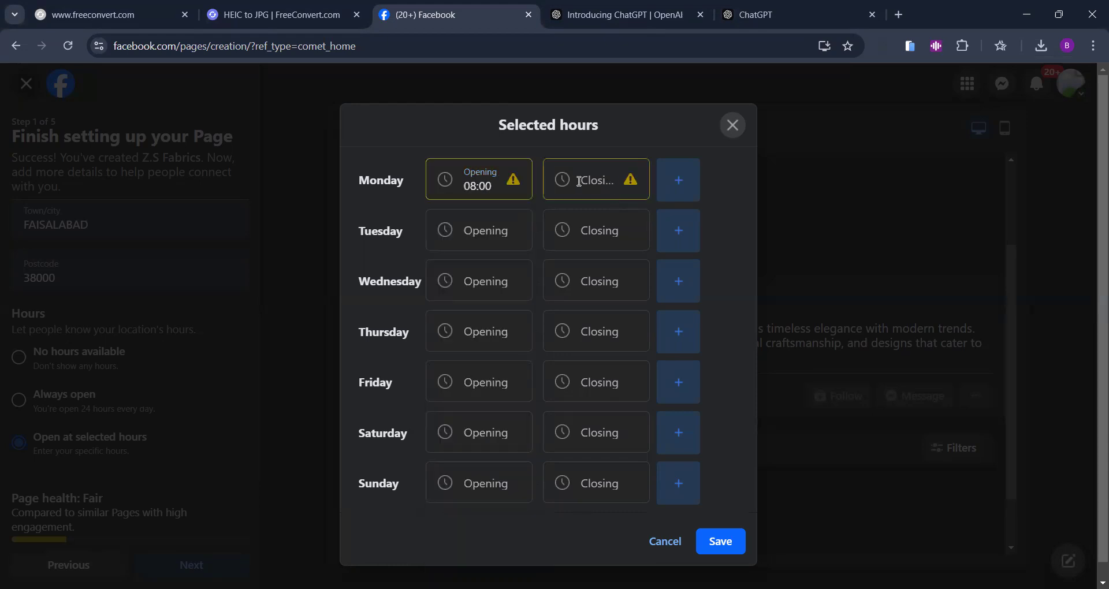
pyautogui.click(593, 182)
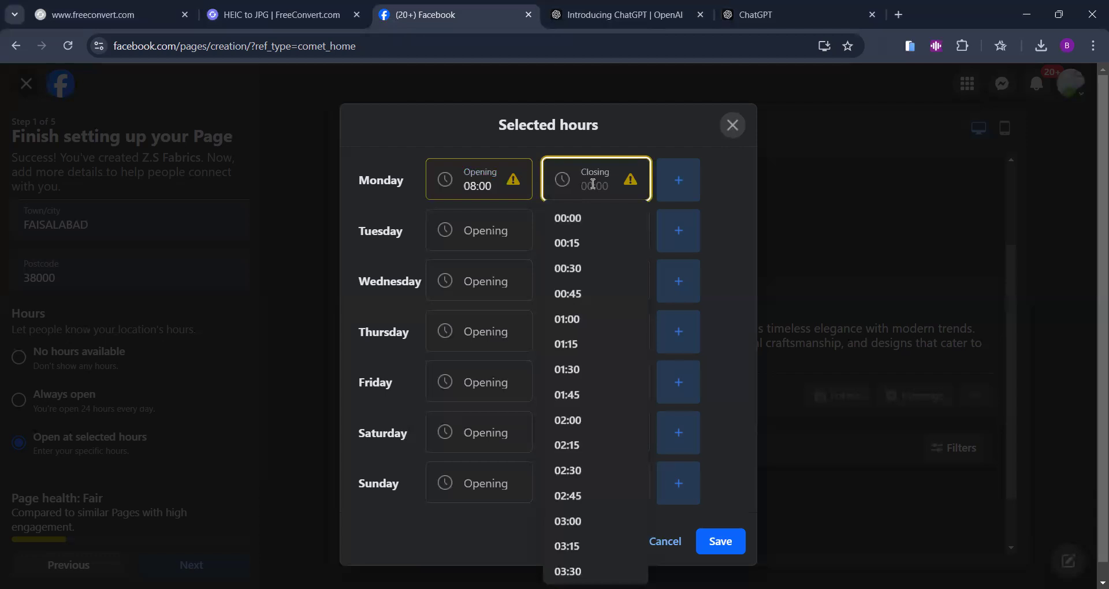
pyautogui.write('5:00')
pyautogui.press('Return')
pyautogui.click(616, 182)
pyautogui.write('PM')
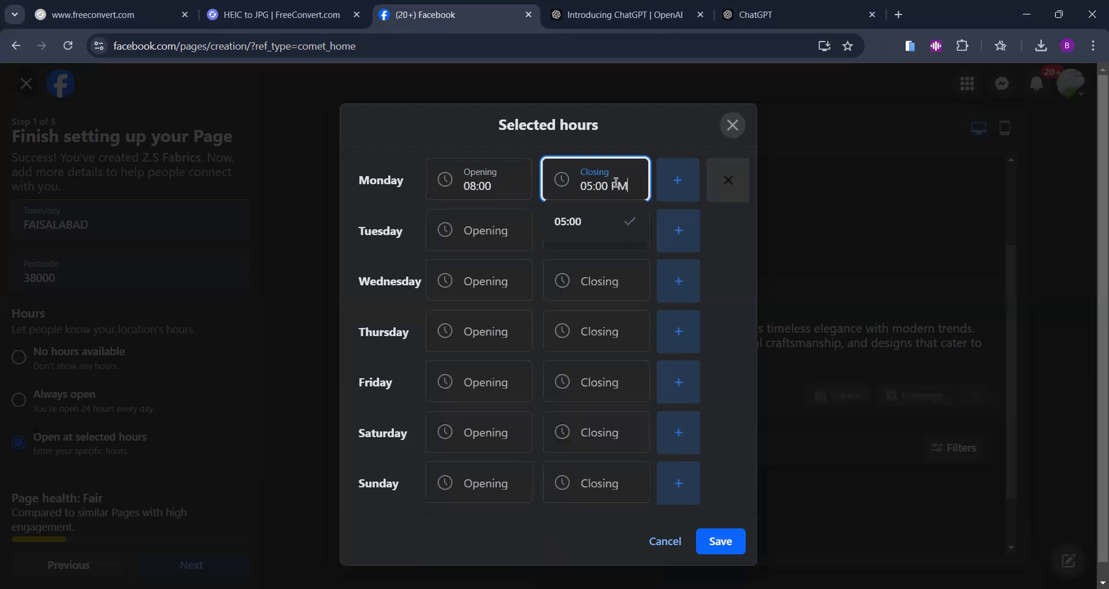
# Try to append AM to Monday's opening time, recheck the closing time, and cancel the selected hours entry.
pyautogui.click(502, 192)
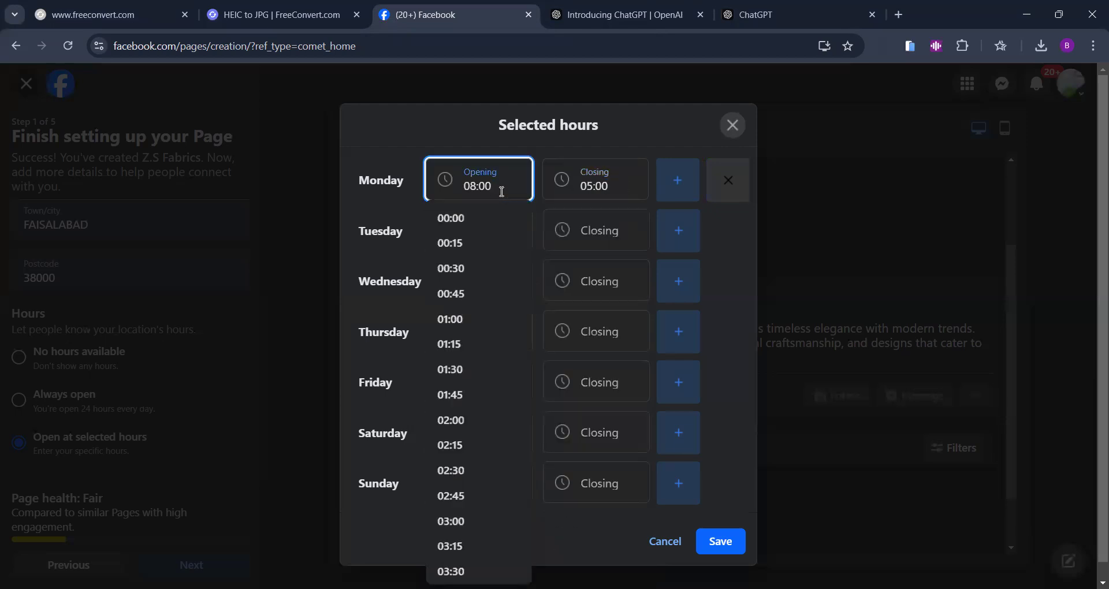
pyautogui.write('Am')
pyautogui.press('BackSpace')
pyautogui.write('M')
pyautogui.click(730, 293)
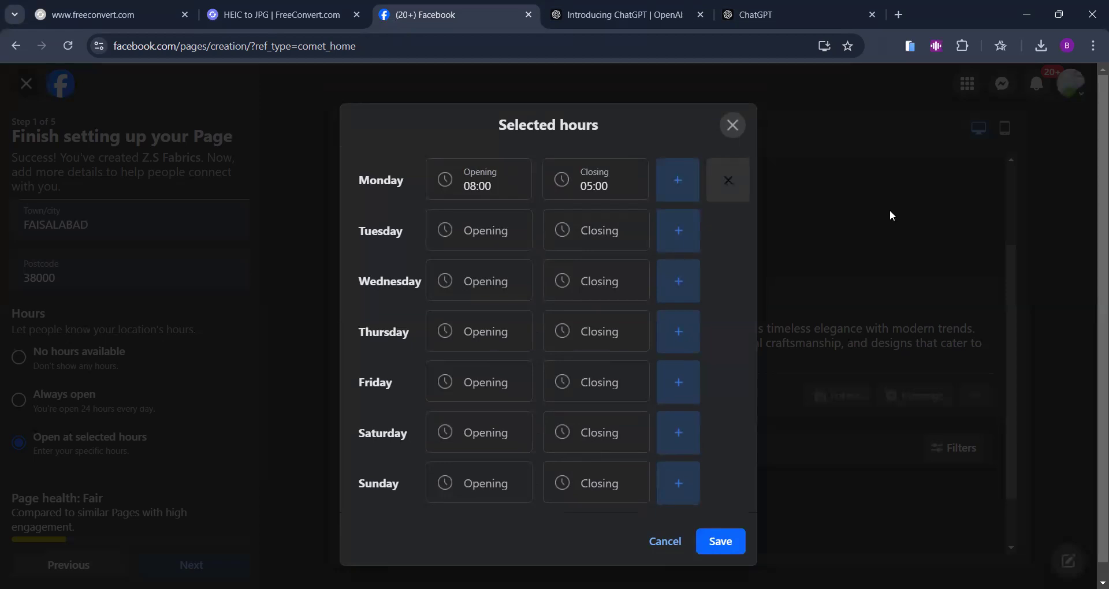
pyautogui.click(615, 181)
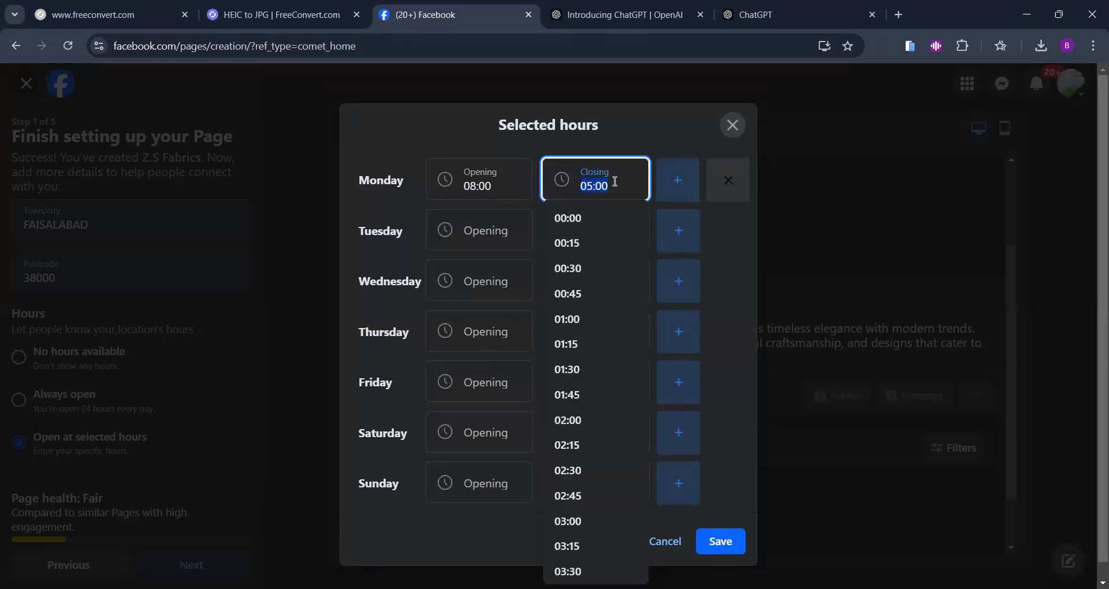
pyautogui.click(602, 186)
pyautogui.click(730, 256)
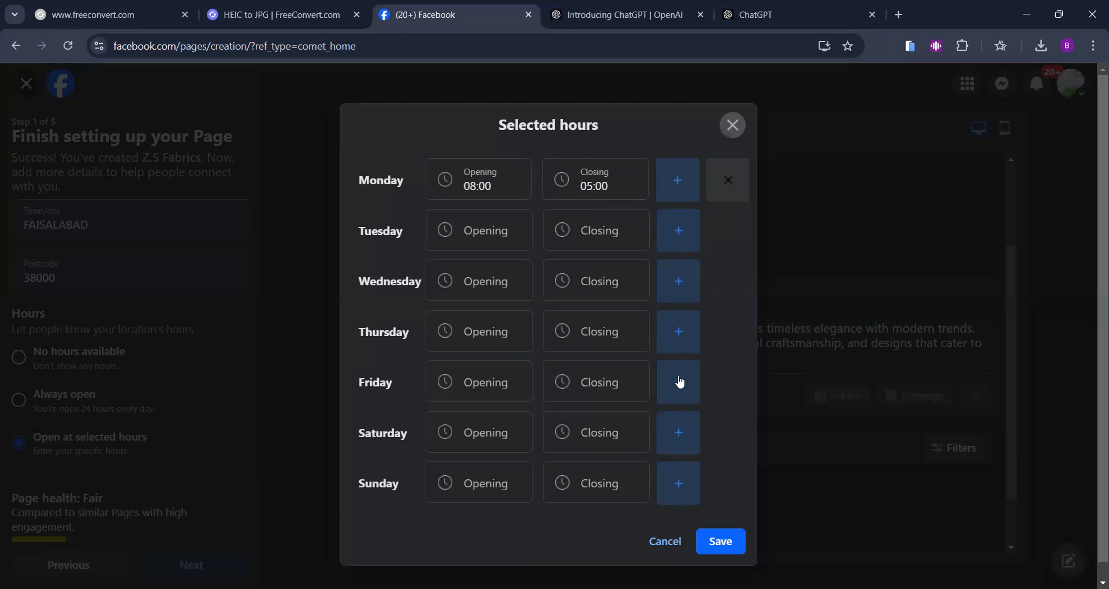
pyautogui.click(669, 538)
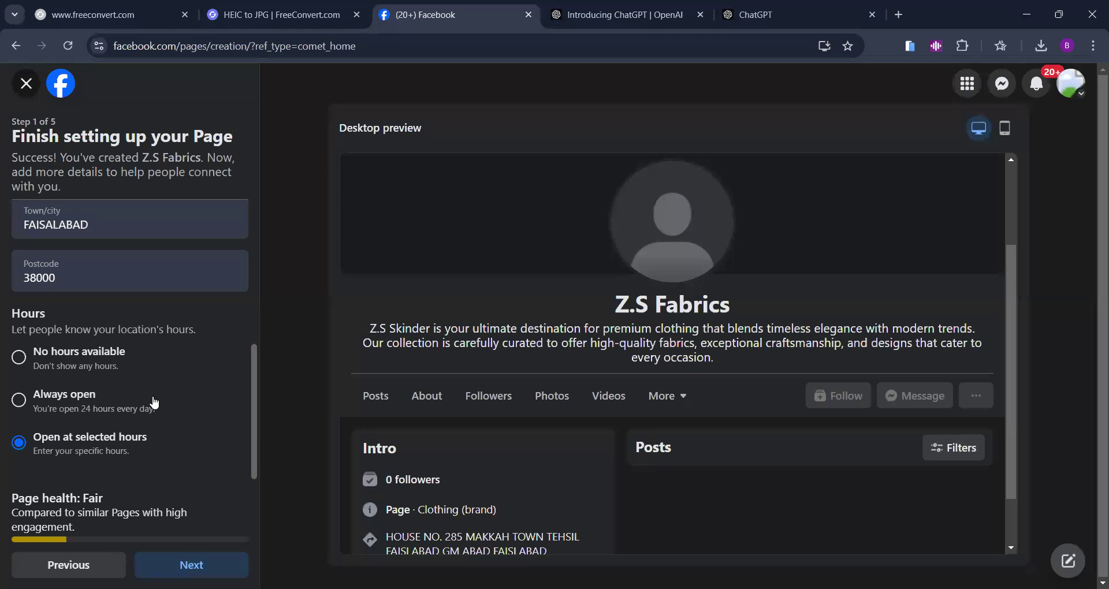
# Set the location's Hours option to Always open and check the Intro section of the desktop preview.
pyautogui.click(19, 403)
pyautogui.scroll(-1, 736, 411)
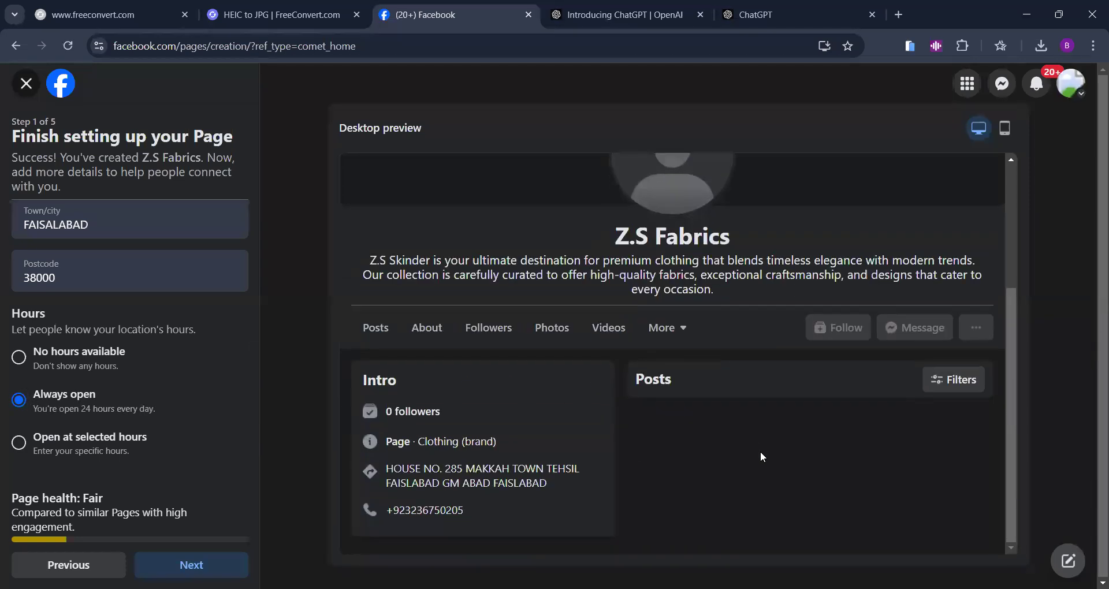
pyautogui.scroll(1, 760, 453)
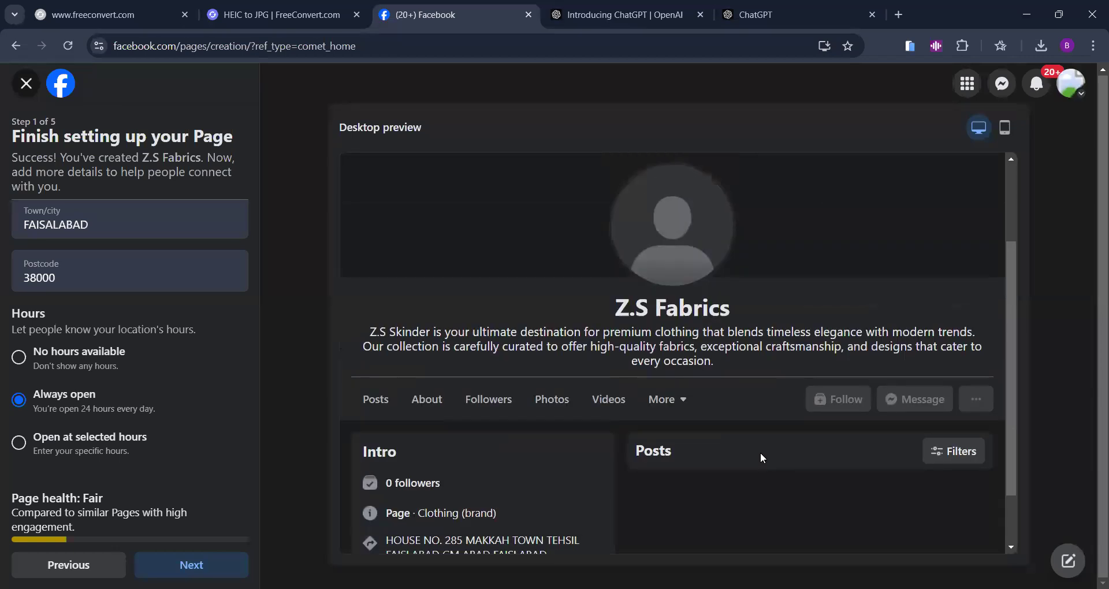
pyautogui.scroll(-1, 760, 453)
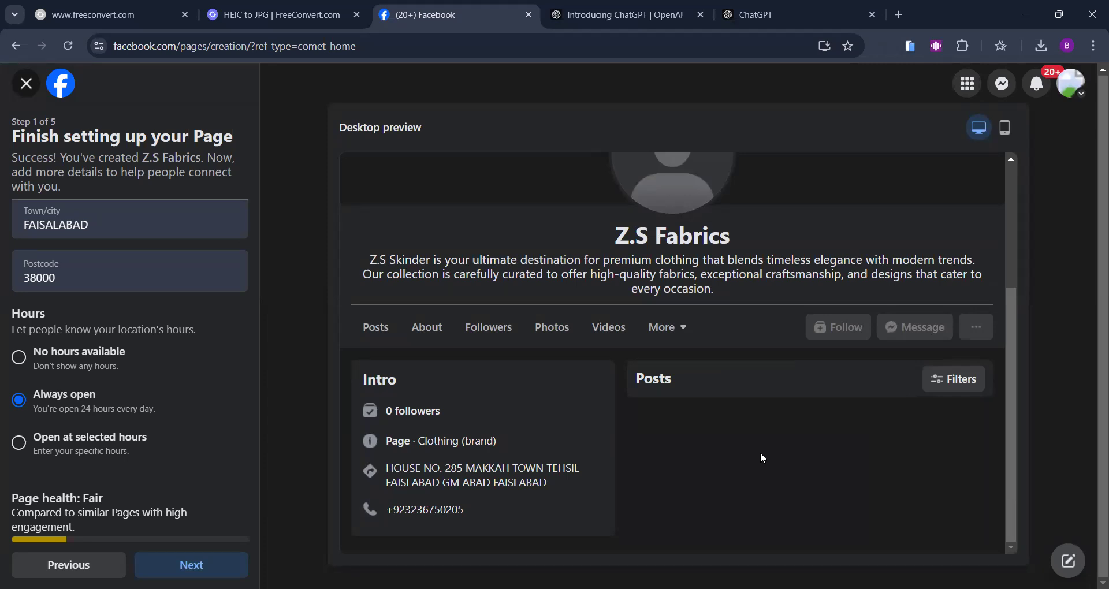
pyautogui.scroll(3, 745, 464)
pyautogui.scroll(-3, 745, 464)
pyautogui.scroll(3, 607, 473)
pyautogui.scroll(-3, 607, 473)
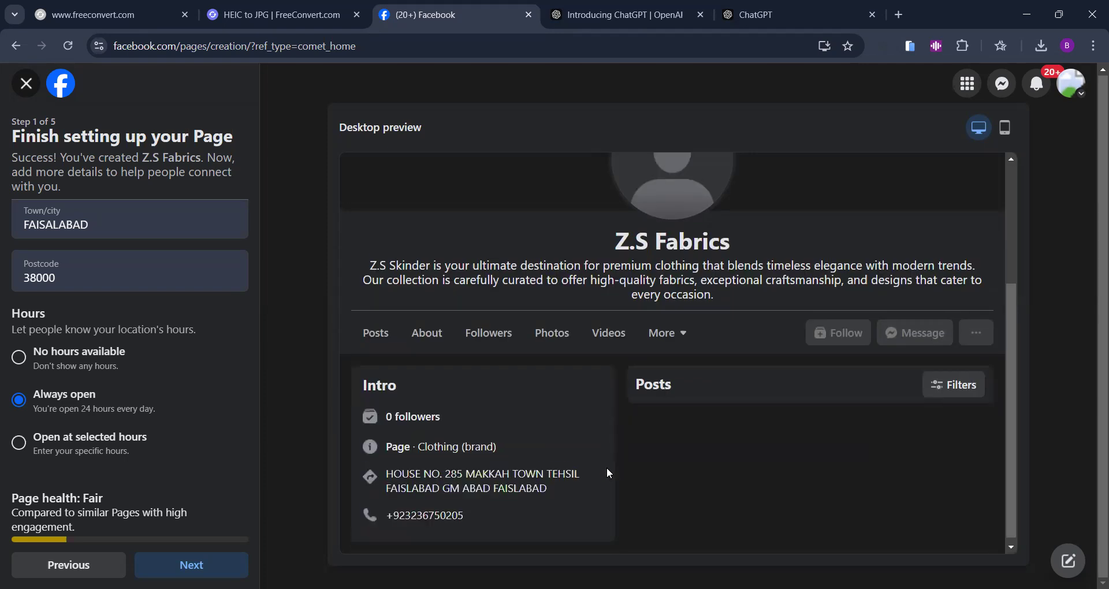
pyautogui.scroll(3, 607, 473)
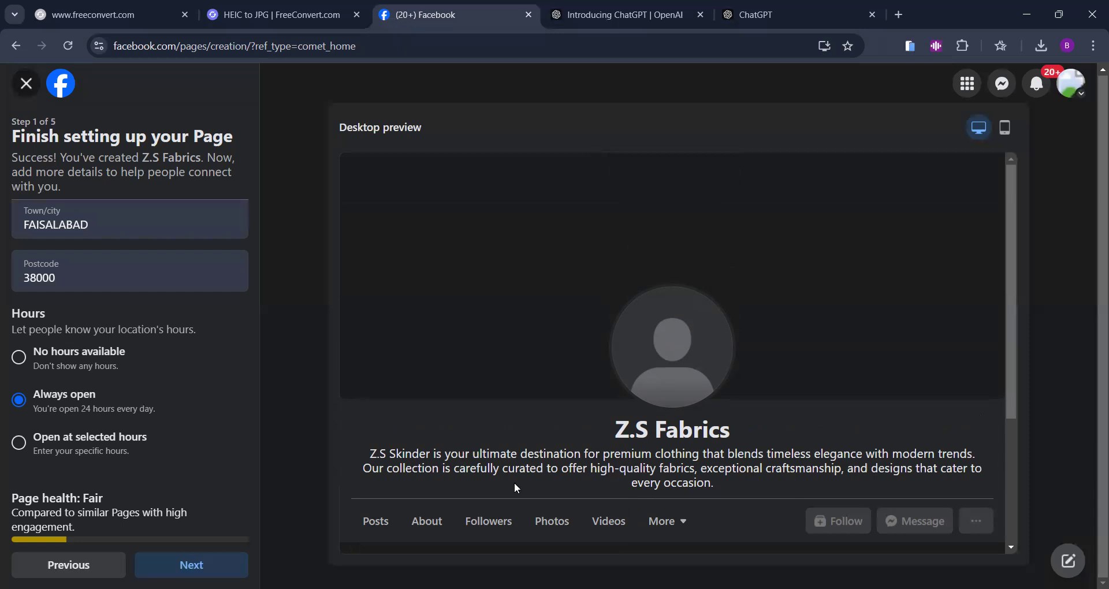
pyautogui.scroll(5, 150, 422)
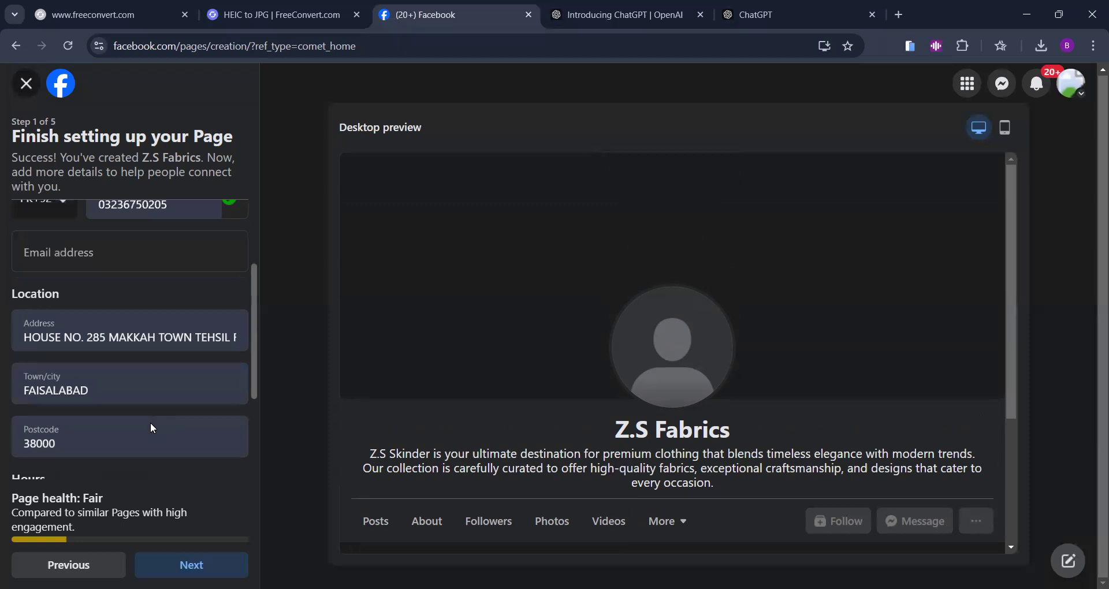
pyautogui.scroll(-5, 150, 422)
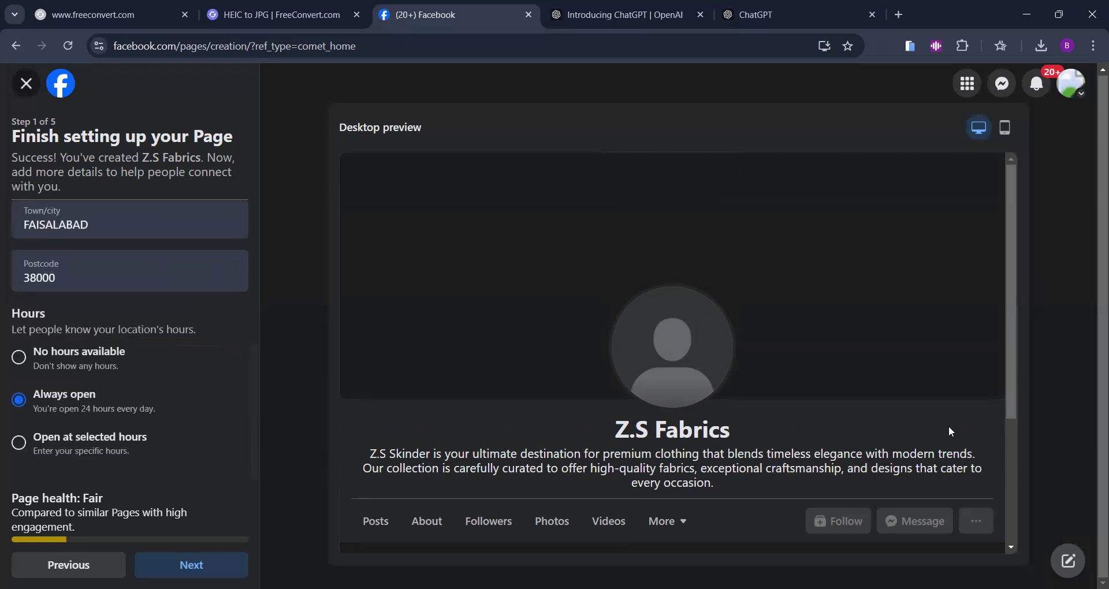
pyautogui.scroll(2, 15, 405)
pyautogui.scroll(-2, 15, 520)
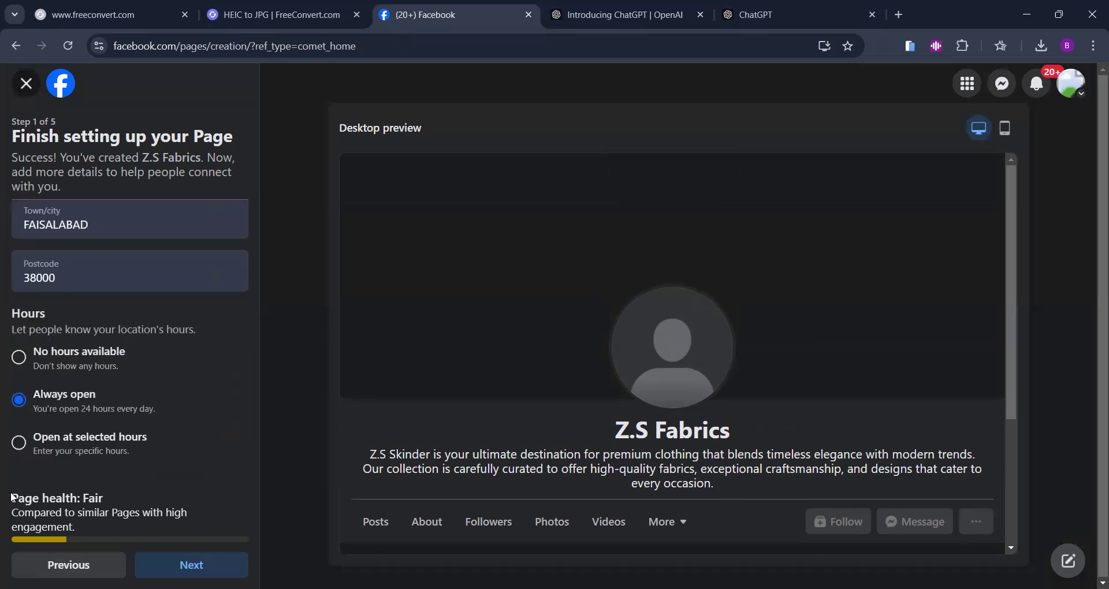
# Read the Page health rating and its comparison with similar Pages.
pyautogui.moveTo(13, 497)
pyautogui.mouseDown()
pyautogui.moveTo(103, 500)
pyautogui.moveTo(58, 520)
pyautogui.moveTo(76, 529)
pyautogui.mouseUp()
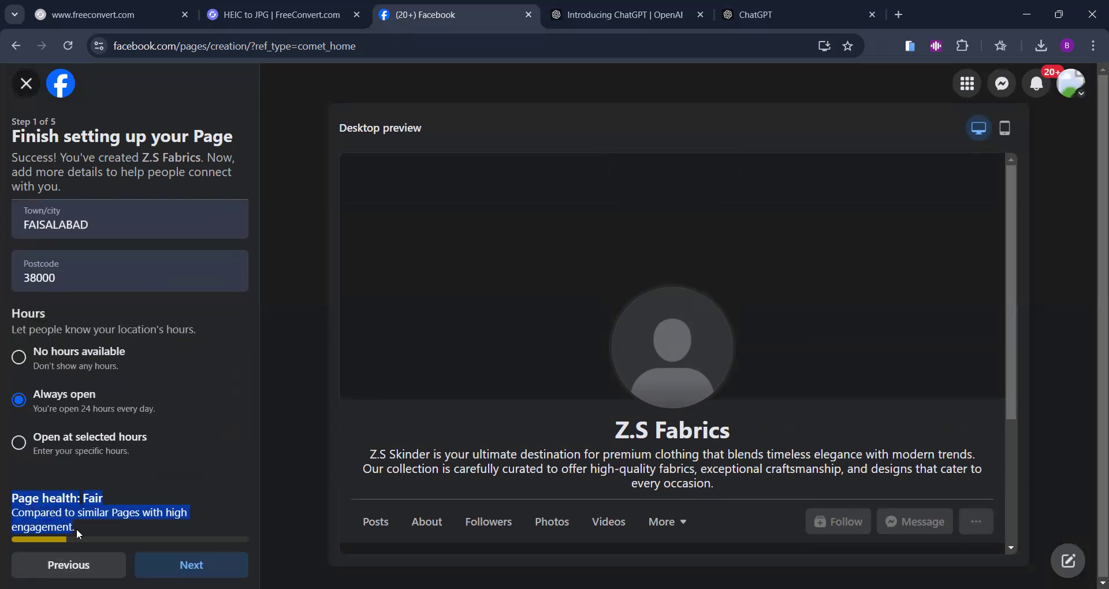
pyautogui.click(123, 512)
pyautogui.moveTo(12, 501); pyautogui.dragTo(89, 534)
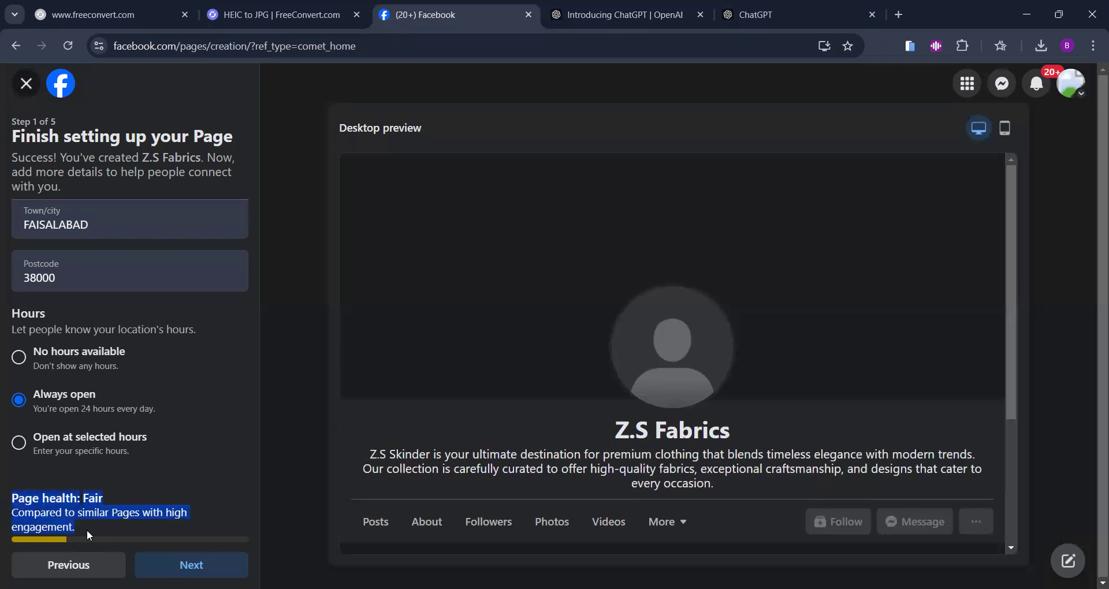
pyautogui.click(120, 517)
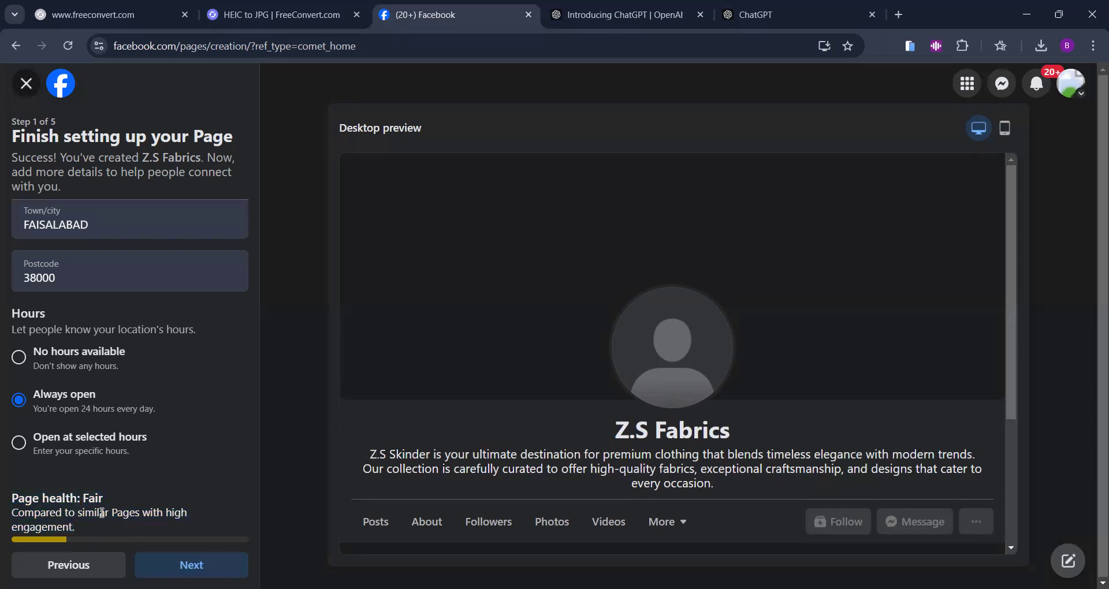
pyautogui.moveTo(13, 498); pyautogui.dragTo(93, 500)
pyautogui.click(93, 500)
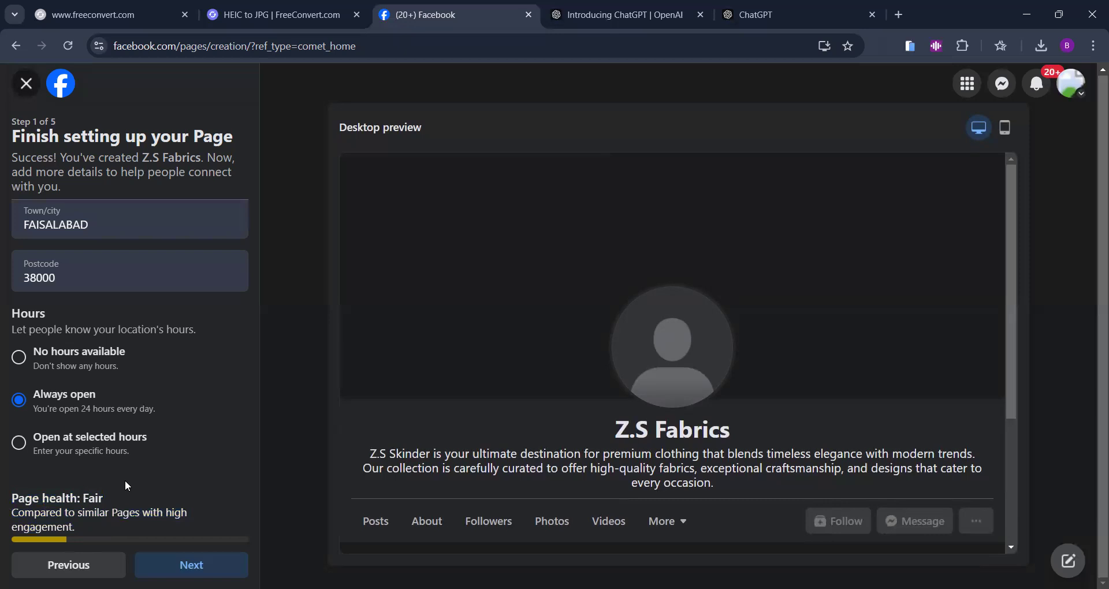
# Try to enter "hokacademy." as the website in the Page's Contact section.
pyautogui.scroll(5, 124, 474)
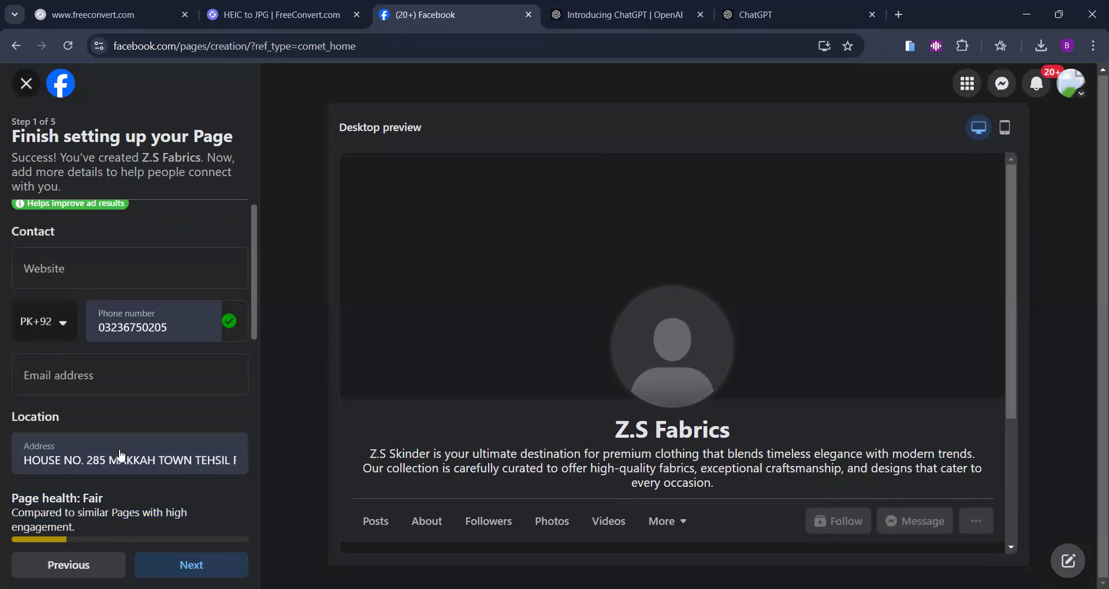
pyautogui.click(112, 279)
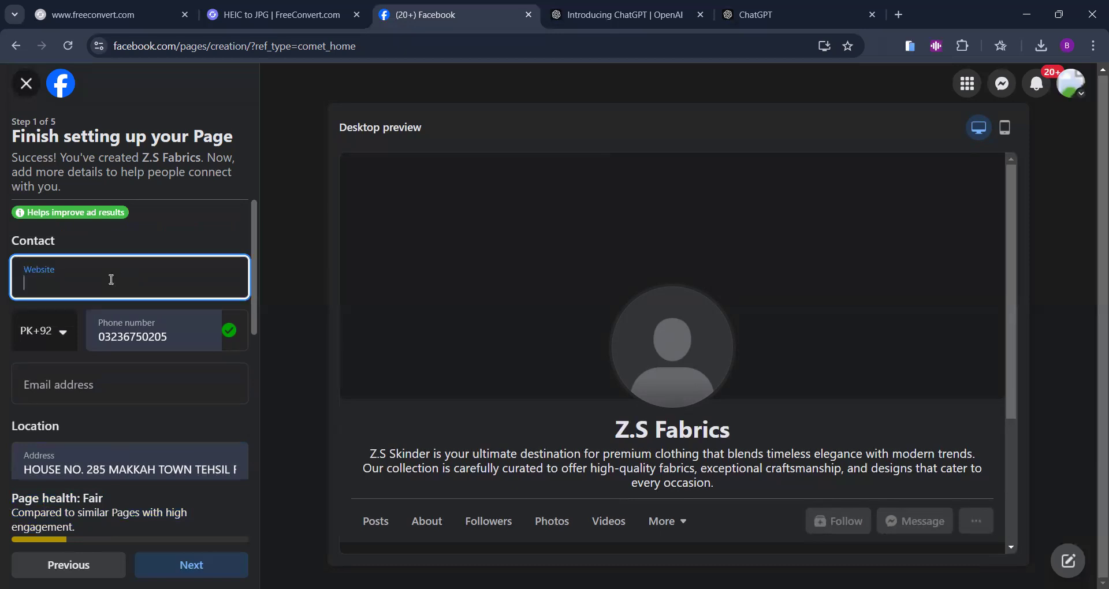
pyautogui.write('hokacademy.')
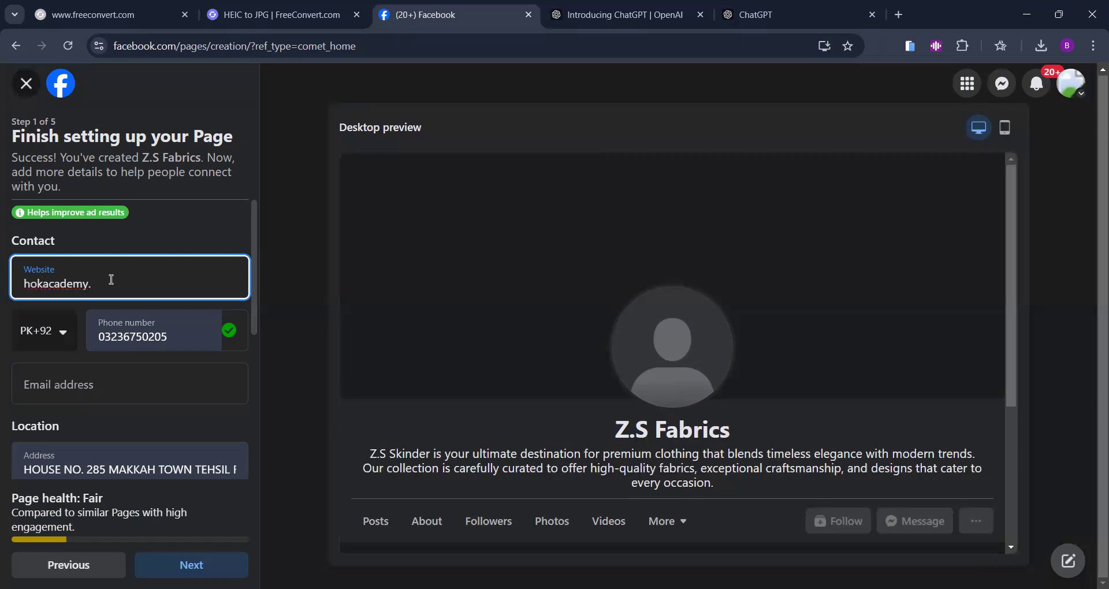
# Open hokacademy.site in a new browser tab to get its full web address.
pyautogui.hotkey('ctrl', 't')
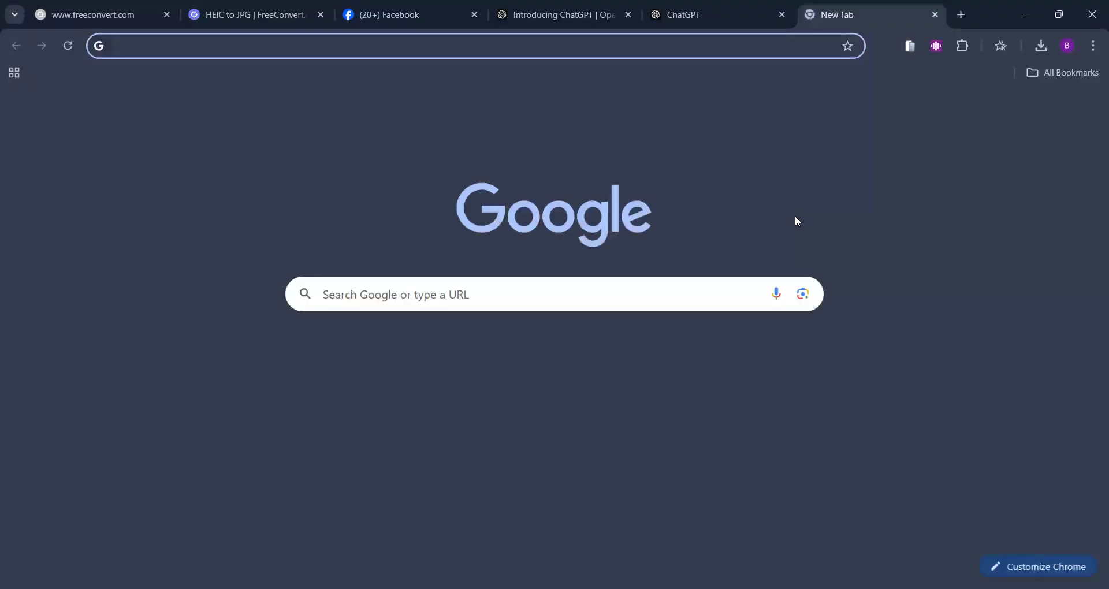
pyautogui.write('hok')
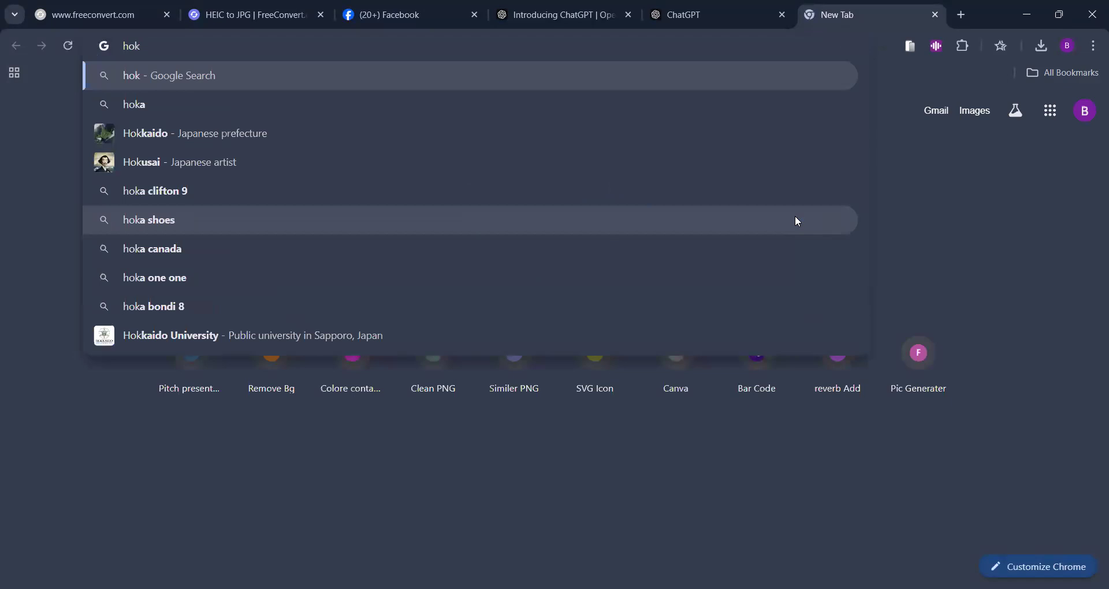
pyautogui.write('academy.site')
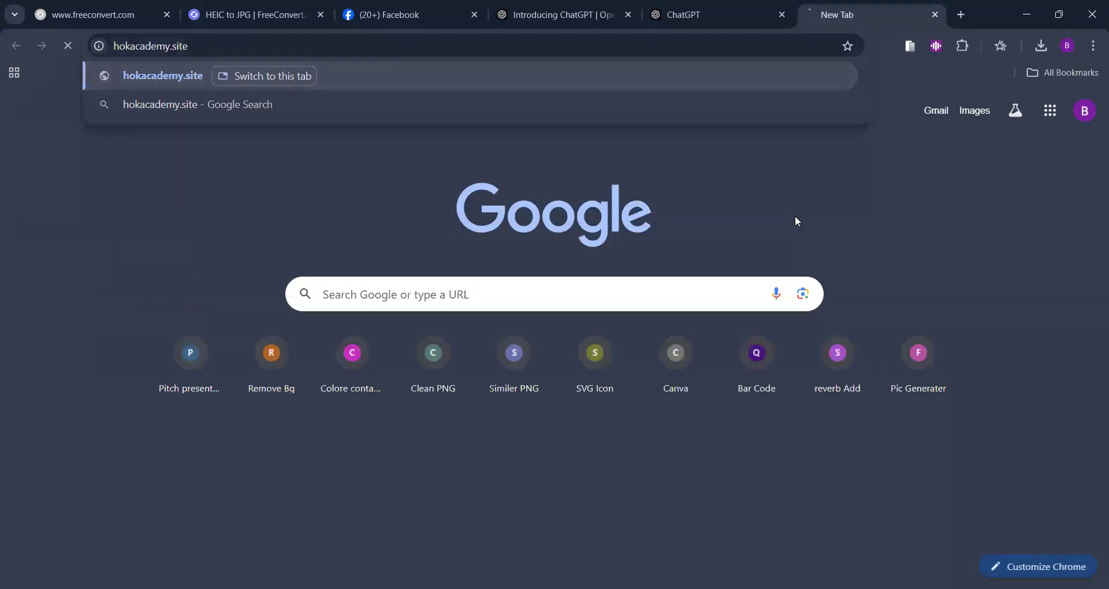
pyautogui.press('Return')
pyautogui.click(275, 46)
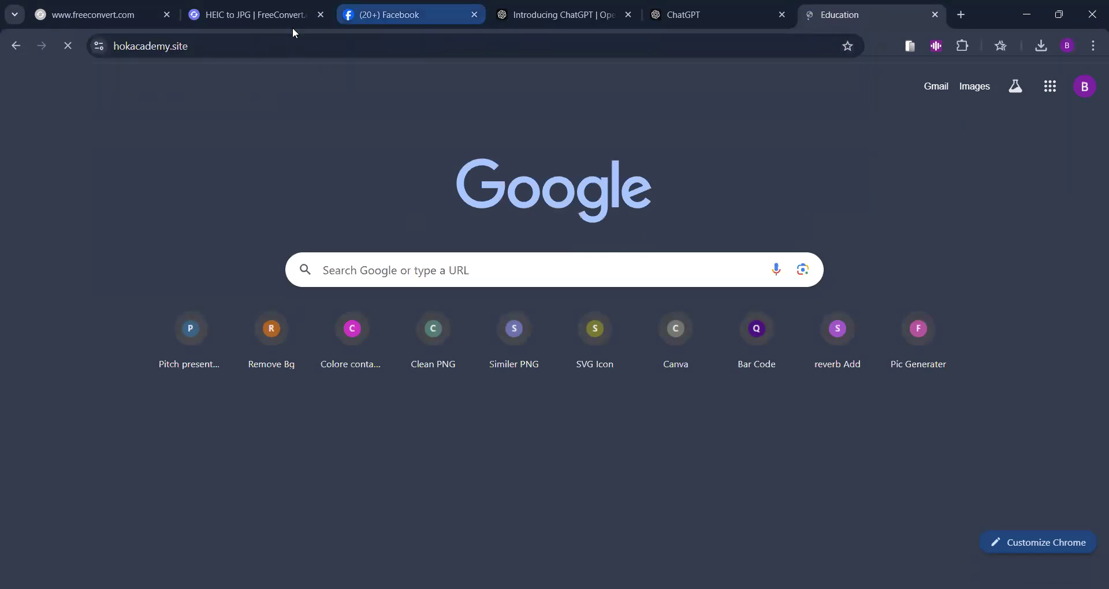
# Return to the Facebook Page setup and replace the partial Website entry with the copied bio text.
pyautogui.click(393, 14)
pyautogui.hotkey('ctrl', 'a')
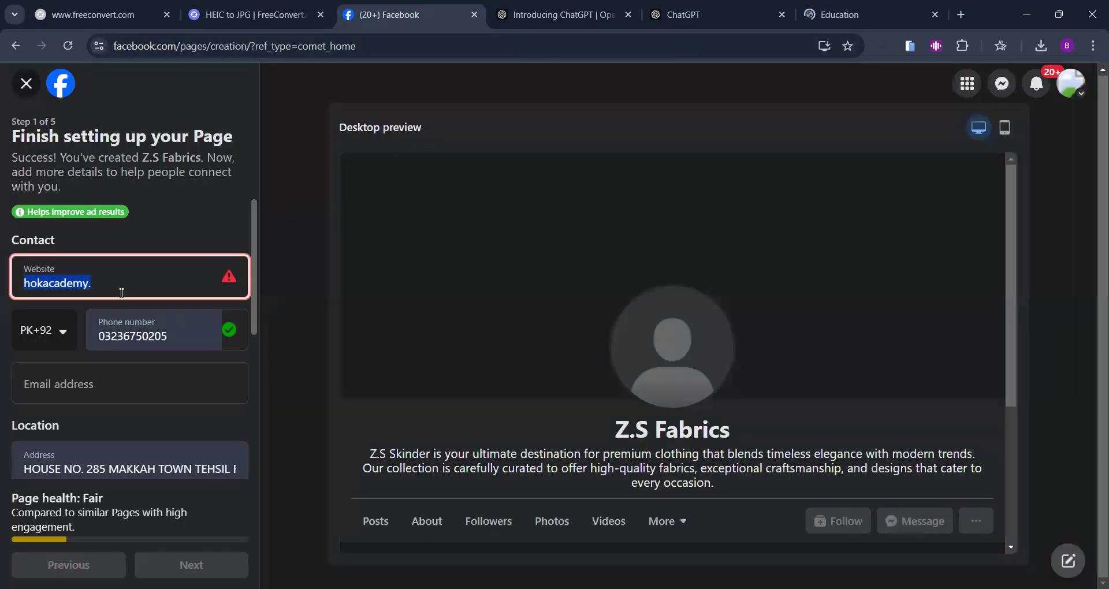
pyautogui.write('Z.S Skinder is your ultimate destination for premium clothing that blends timeless elegance with modern trends. Our collection is carefully curated to offer high-quality fabrics, exceptional craftsmanship, and designs that cater to every occasion.')
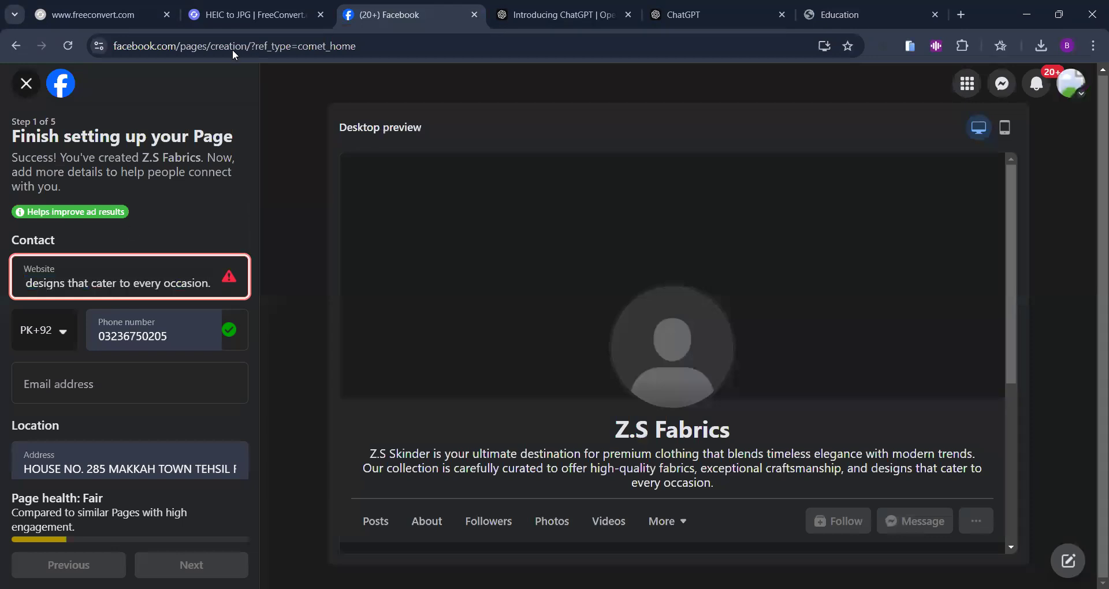
pyautogui.click(867, 15)
pyautogui.click(174, 48)
pyautogui.hotkey('ctrl', 'c')
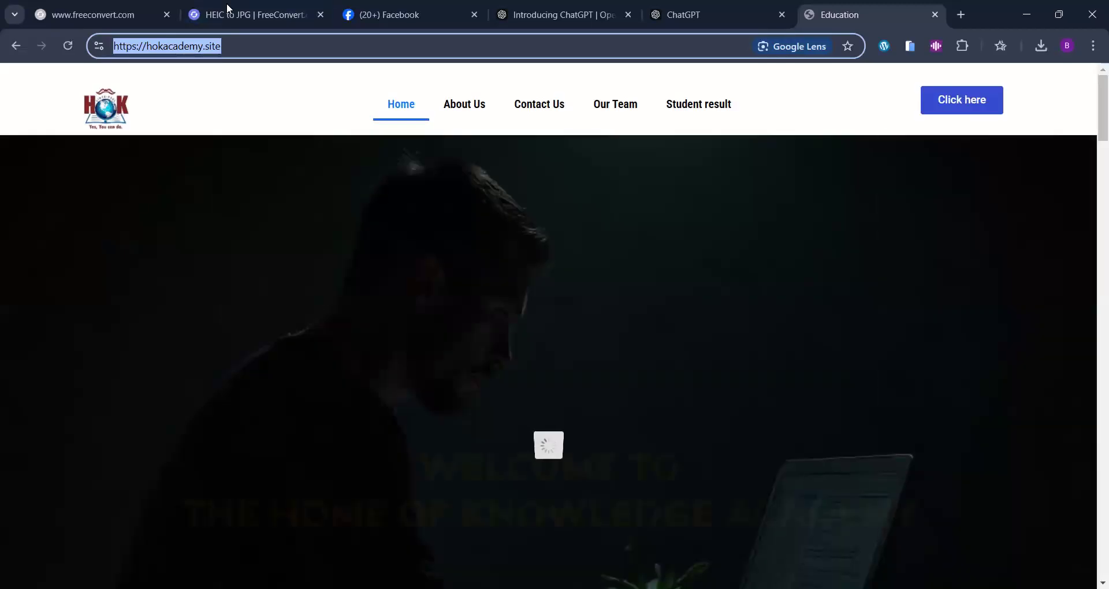
pyautogui.hotkey('alt', 'Tab')
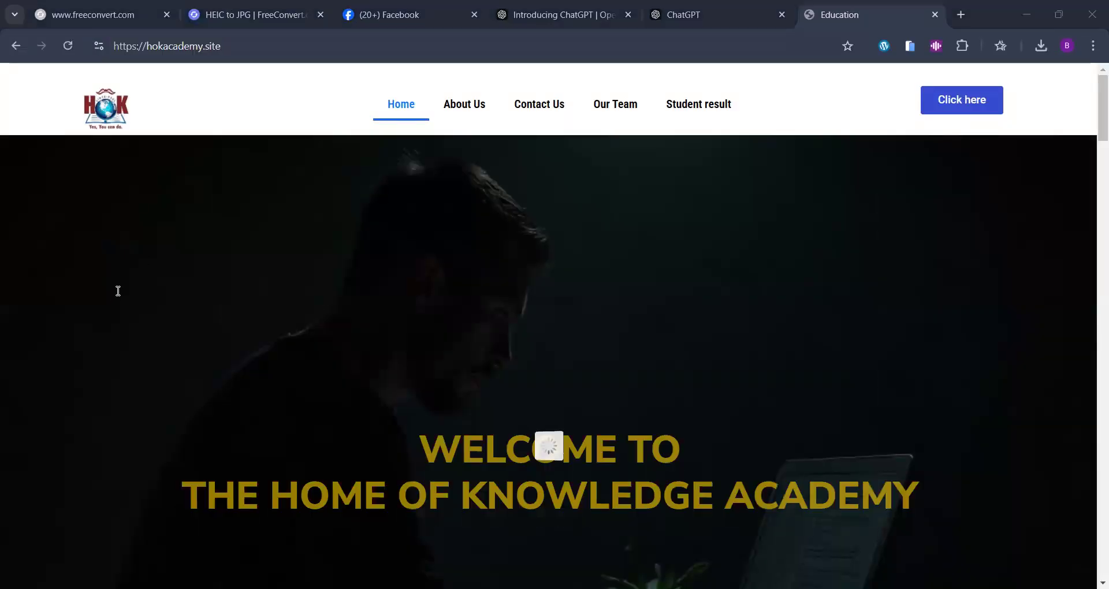
pyautogui.press('BackSpace')
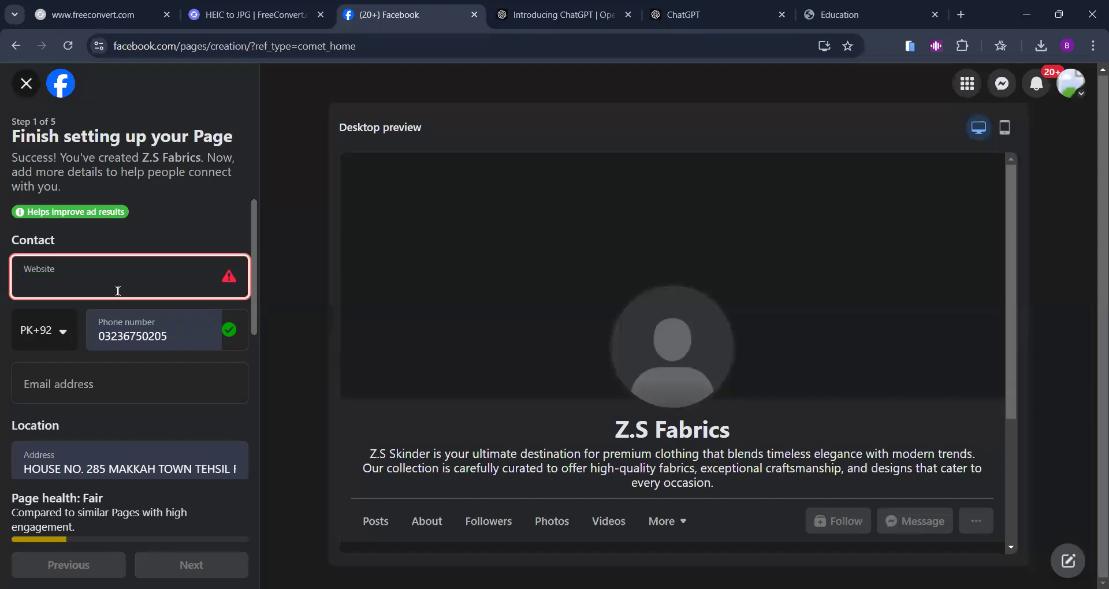
pyautogui.hotkey('ctrl', 'v')
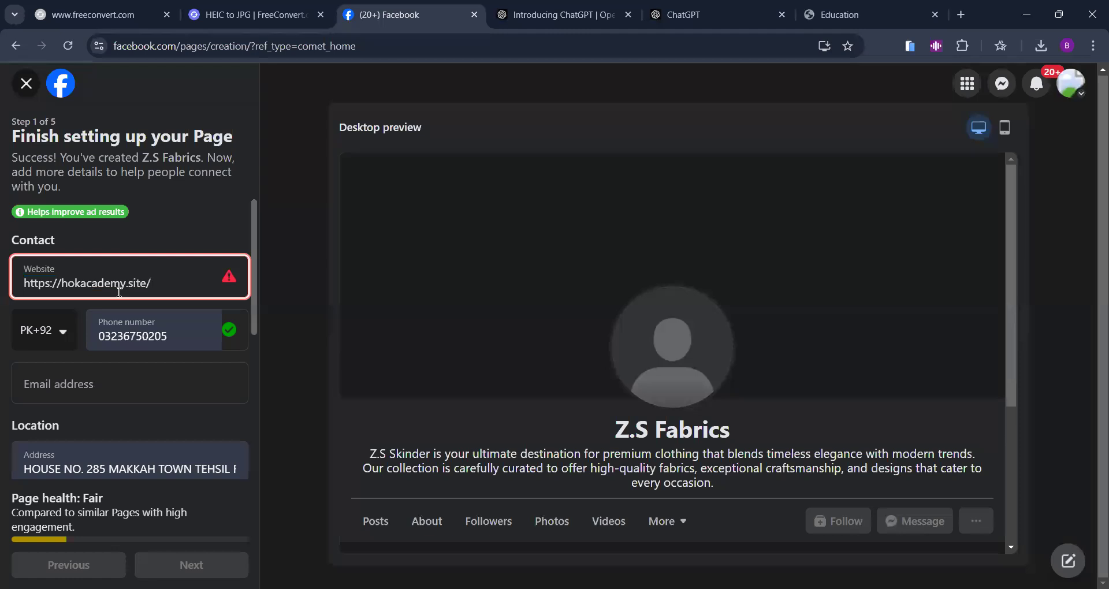
pyautogui.click(147, 228)
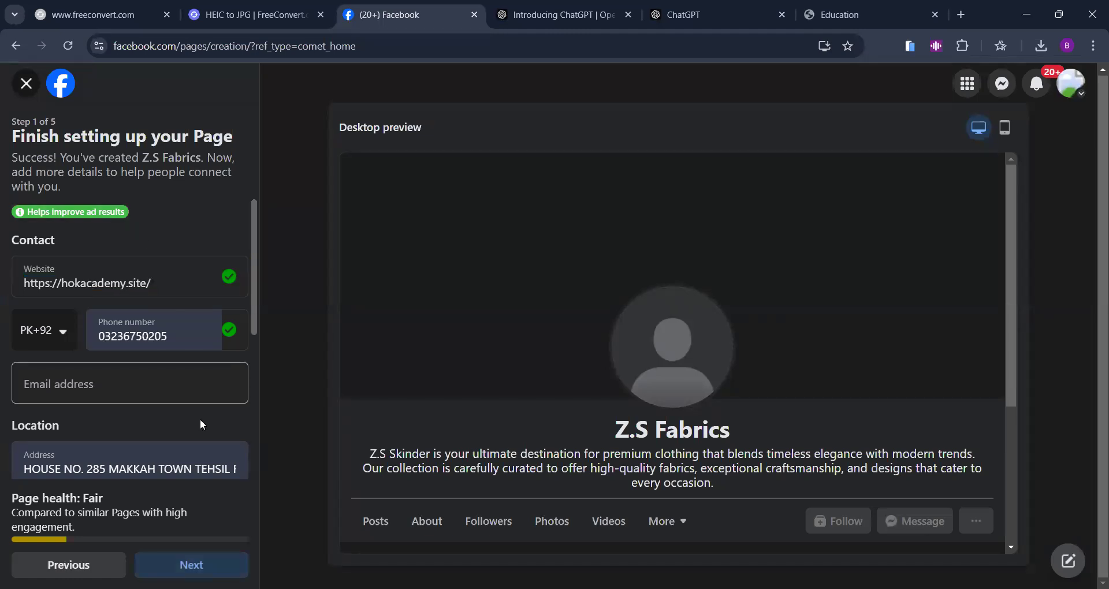
# Finish the Page's contact, location and hours details and proceed to the Customise your Page stage.
pyautogui.scroll(-4, 164, 453)
pyautogui.scroll(-2, 164, 456)
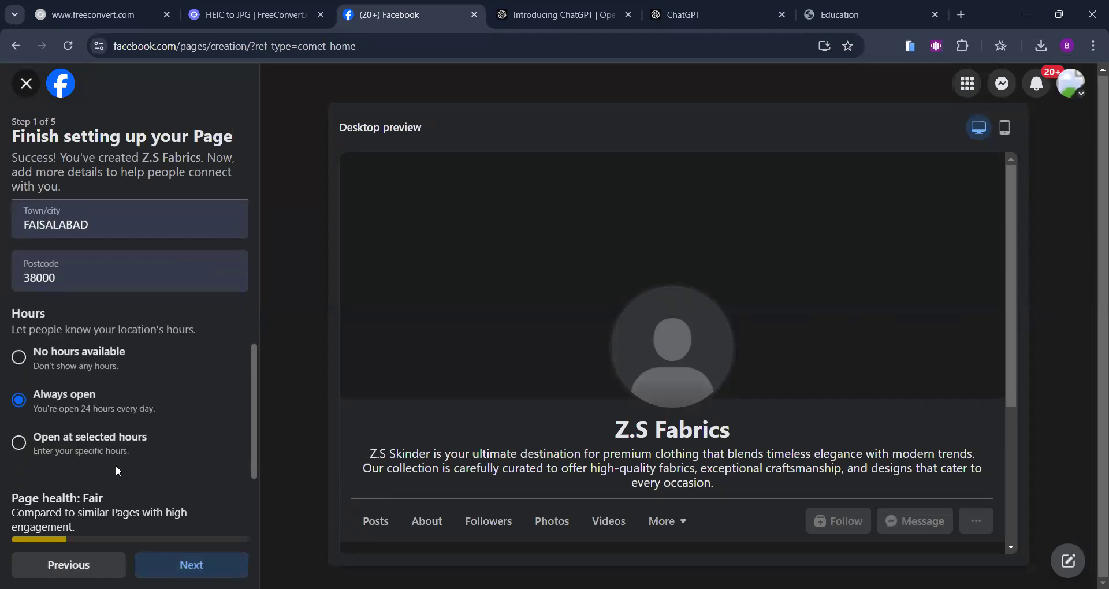
pyautogui.click(168, 570)
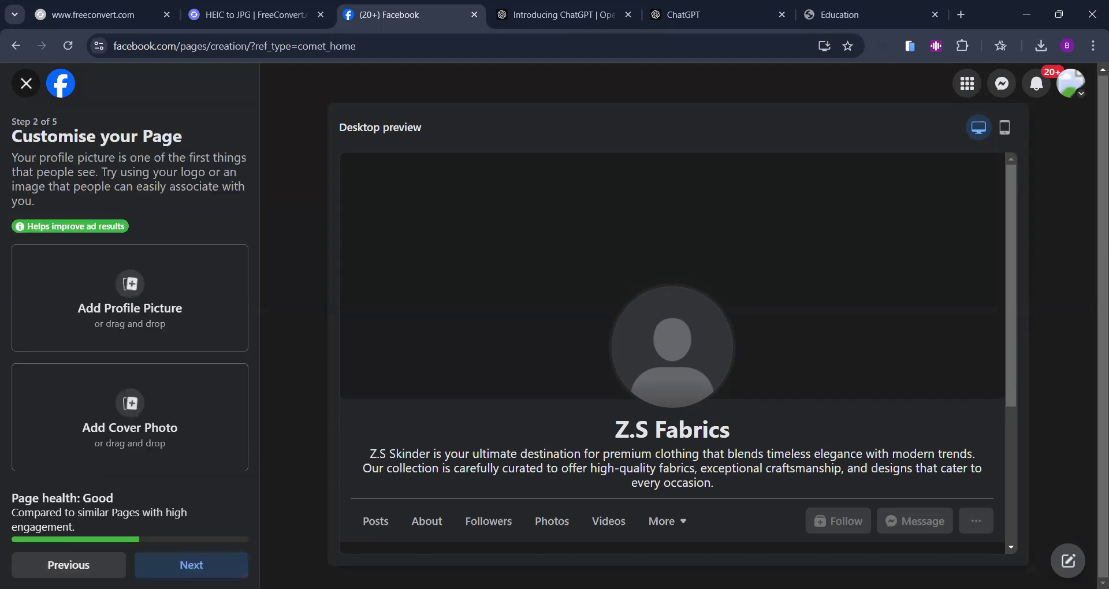
# Review the Page's name, bio, category, address, phone number and website in the desktop preview.
pyautogui.scroll(-1, 164, 439)
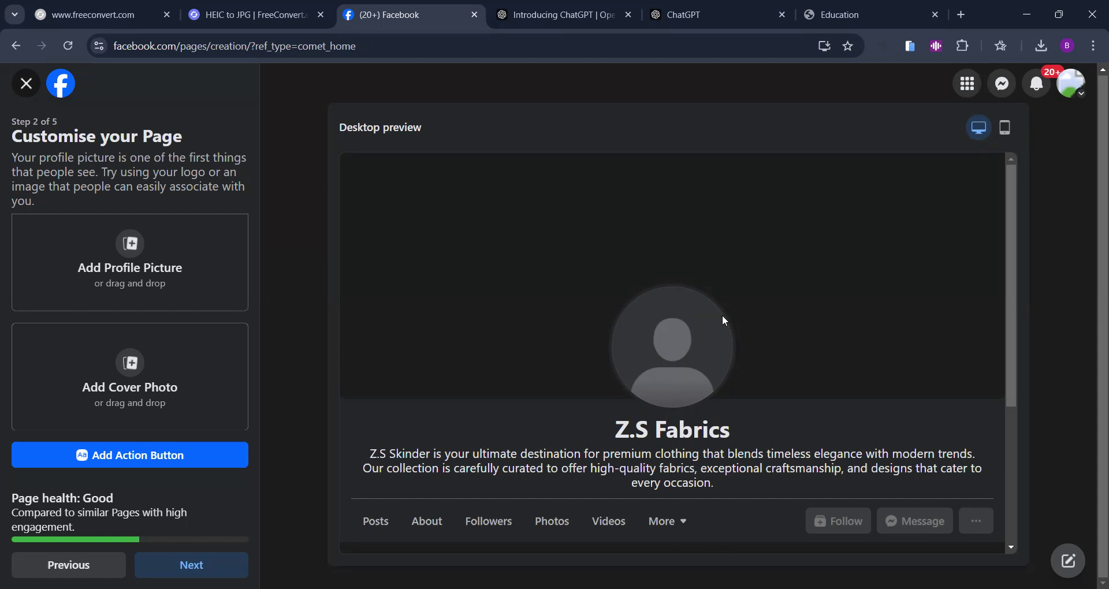
pyautogui.scroll(-4, 722, 315)
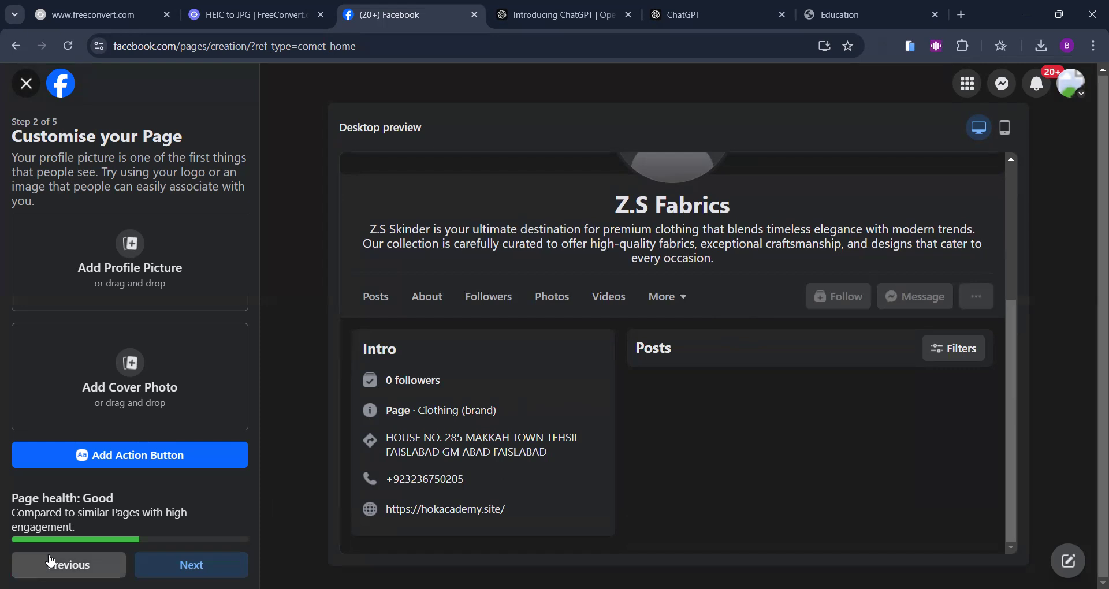
pyautogui.moveTo(546, 404); pyautogui.dragTo(521, 416)
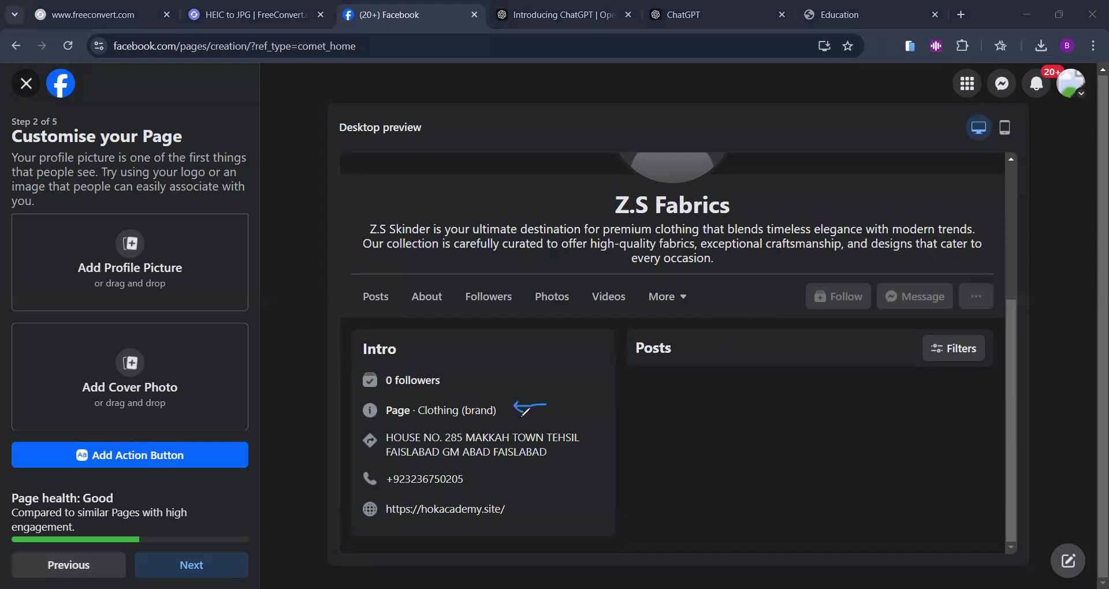
pyautogui.moveTo(623, 441)
pyautogui.mouseDown()
pyautogui.moveTo(589, 446)
pyautogui.moveTo(604, 450)
pyautogui.mouseUp()
pyautogui.moveTo(483, 480)
pyautogui.mouseDown()
pyautogui.moveTo(531, 479)
pyautogui.moveTo(488, 481)
pyautogui.moveTo(555, 504)
pyautogui.moveTo(515, 505)
pyautogui.moveTo(528, 513)
pyautogui.mouseUp()
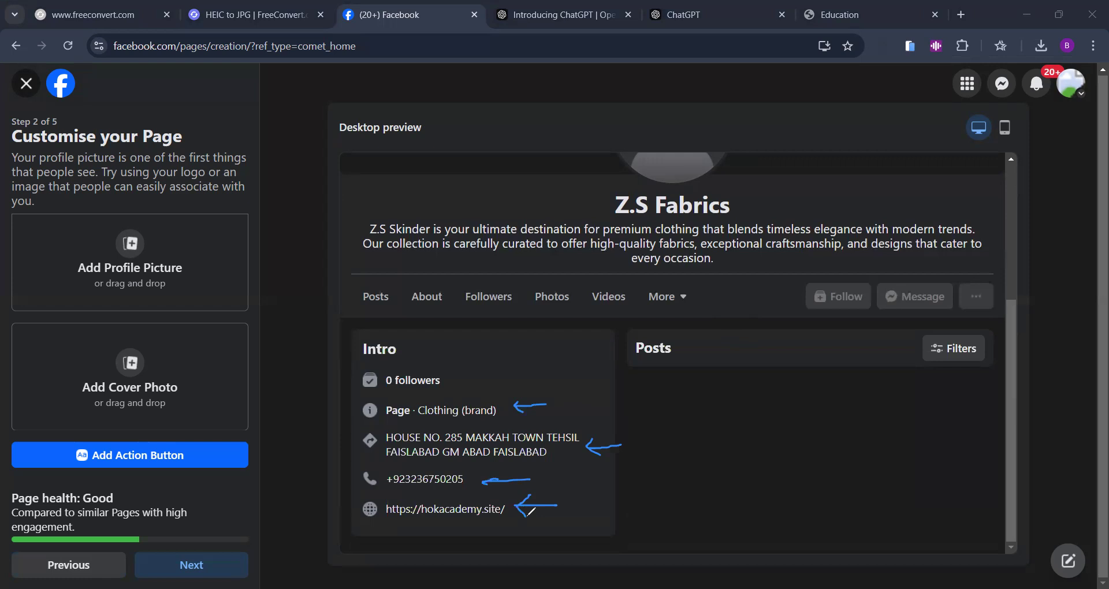
pyautogui.moveTo(363, 217)
pyautogui.mouseDown()
pyautogui.moveTo(407, 258)
pyautogui.moveTo(976, 253)
pyautogui.moveTo(983, 219)
pyautogui.moveTo(350, 218)
pyautogui.mouseUp()
pyautogui.moveTo(746, 198)
pyautogui.mouseDown()
pyautogui.moveTo(619, 185)
pyautogui.moveTo(610, 211)
pyautogui.moveTo(754, 213)
pyautogui.moveTo(754, 197)
pyautogui.mouseUp()
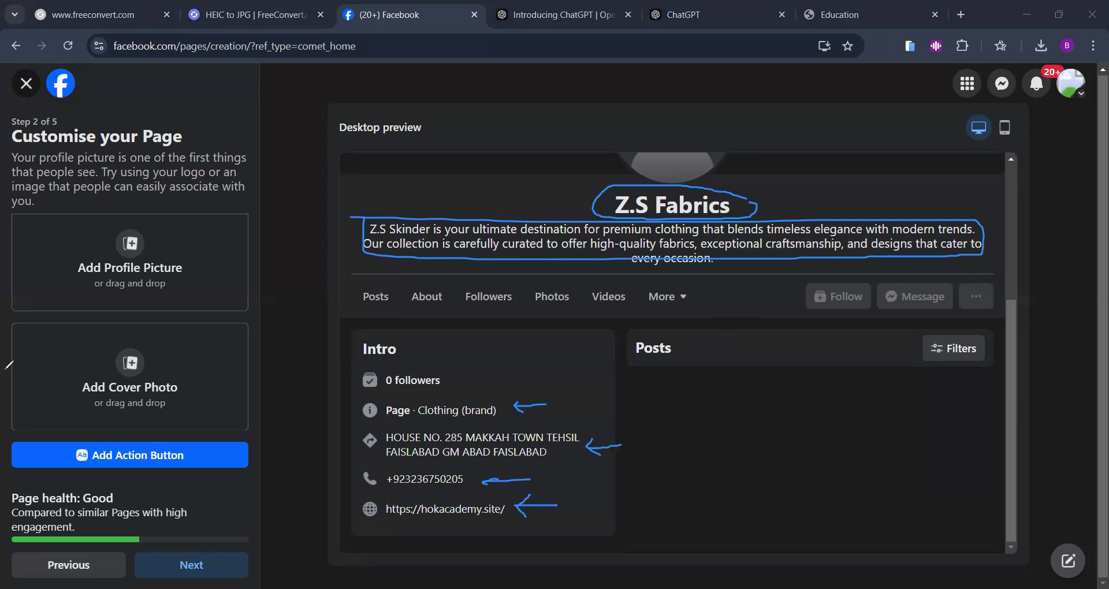
pyautogui.click(724, 444)
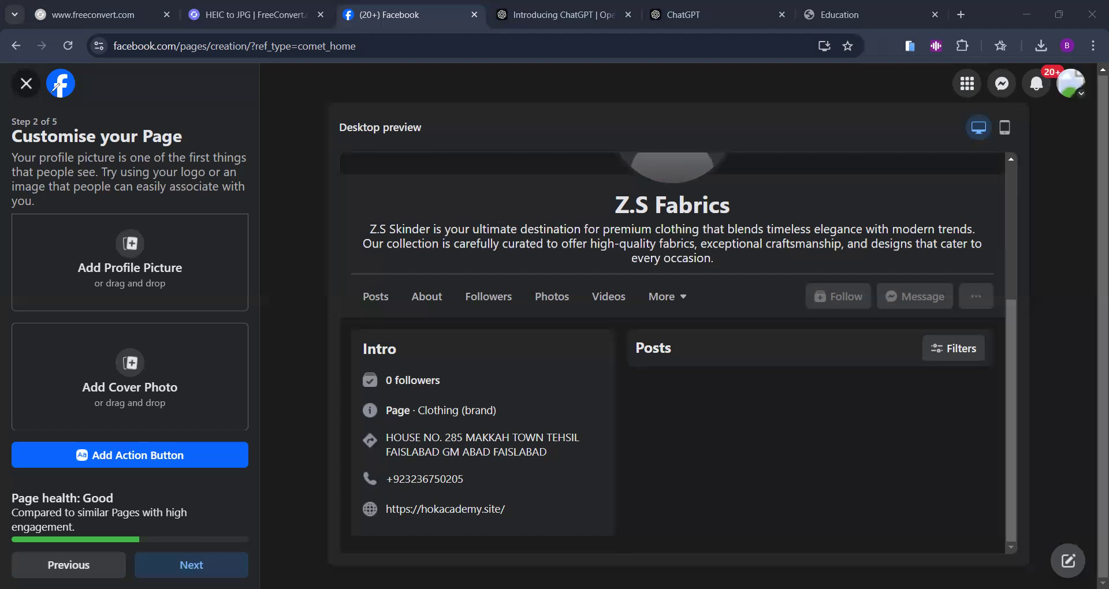